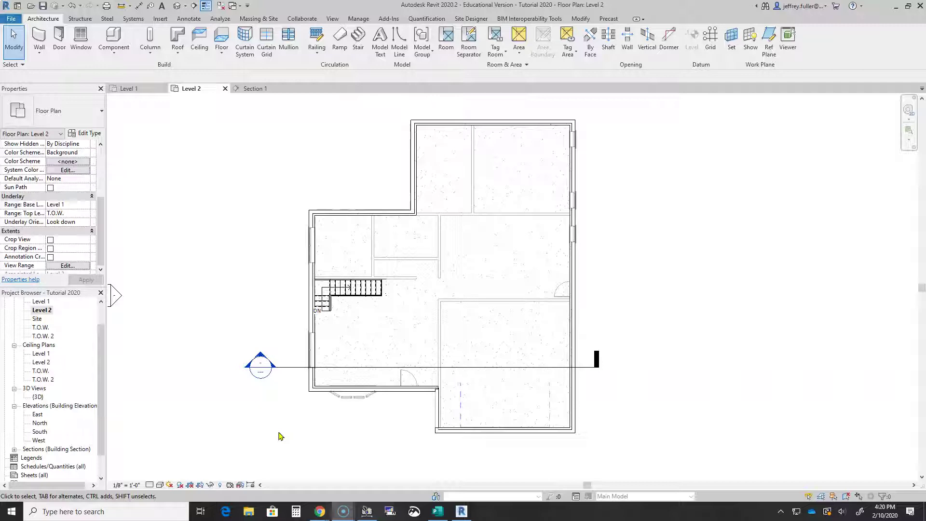
Examine the Level 2 floor plan around the stairs, including the underlaid Level 1 walls.
scroll(288, 322, up, 4)
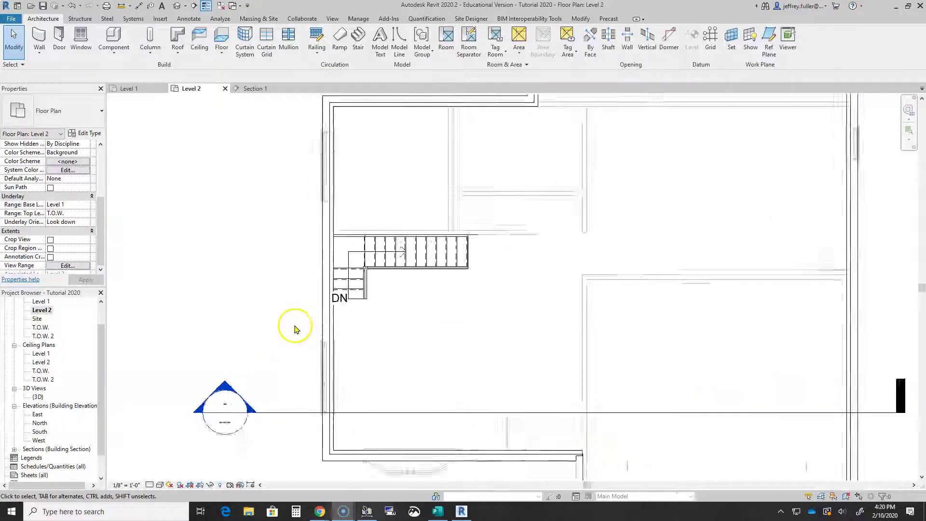
middle_drag(268, 331, 189, 304)
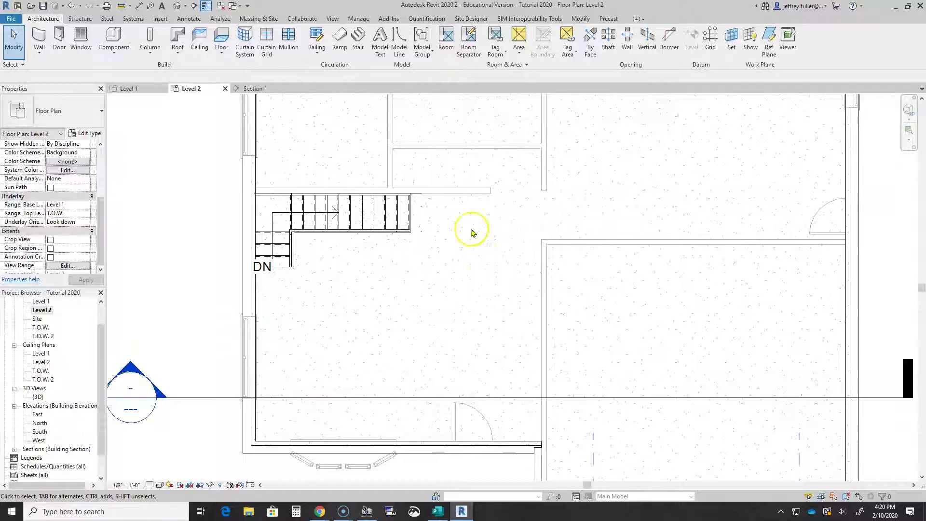
scroll(400, 285, down, 3)
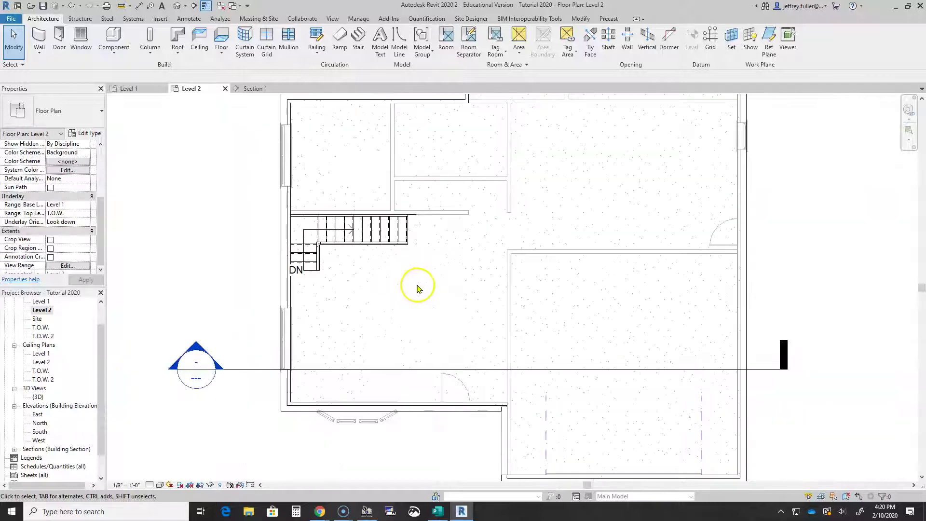
scroll(417, 285, up, 2)
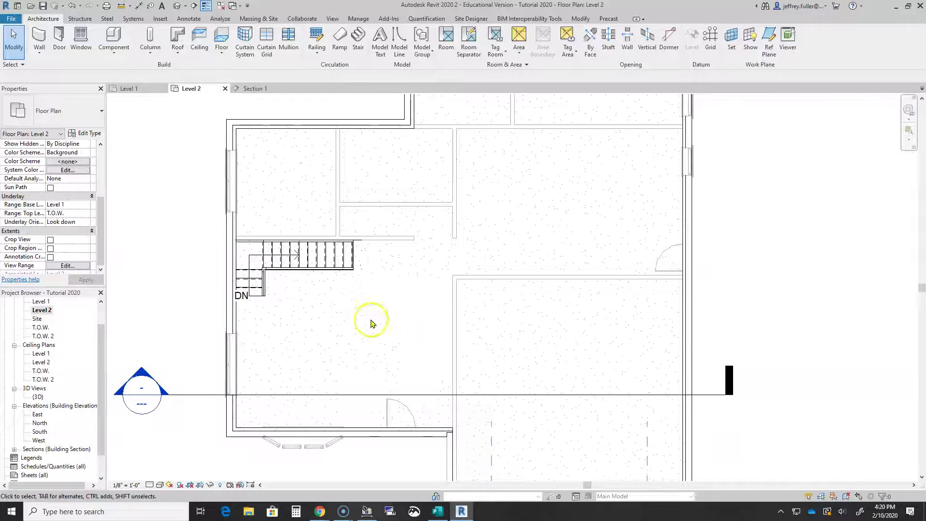
middle_drag(424, 306, 442, 338)
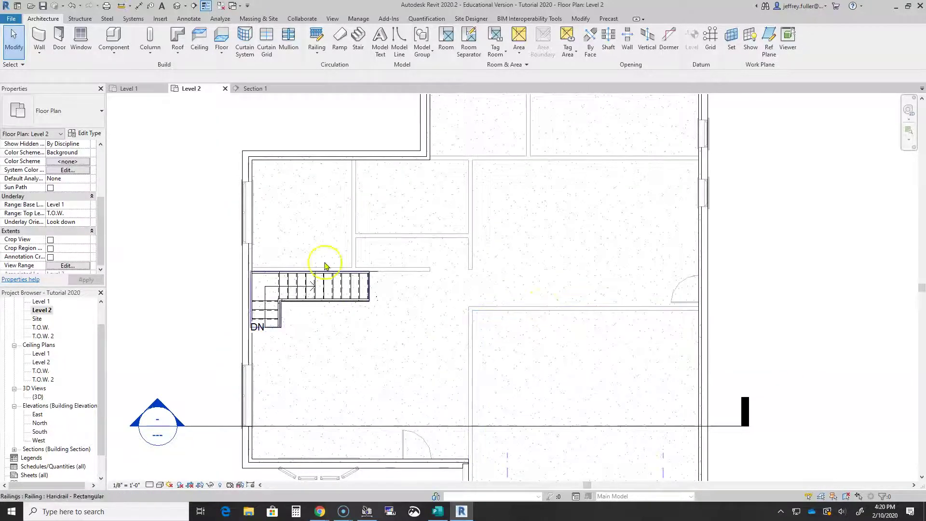
scroll(400, 356, down, 2)
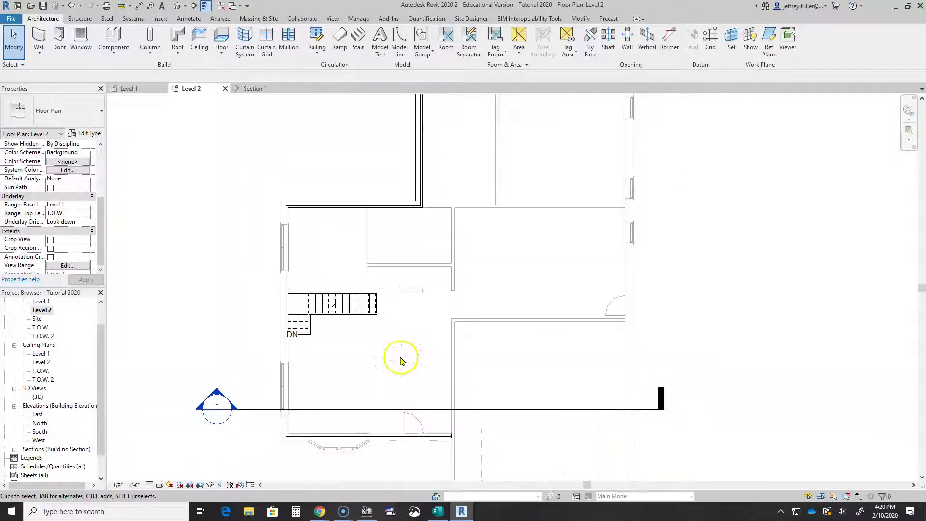
middle_drag(398, 357, 427, 382)
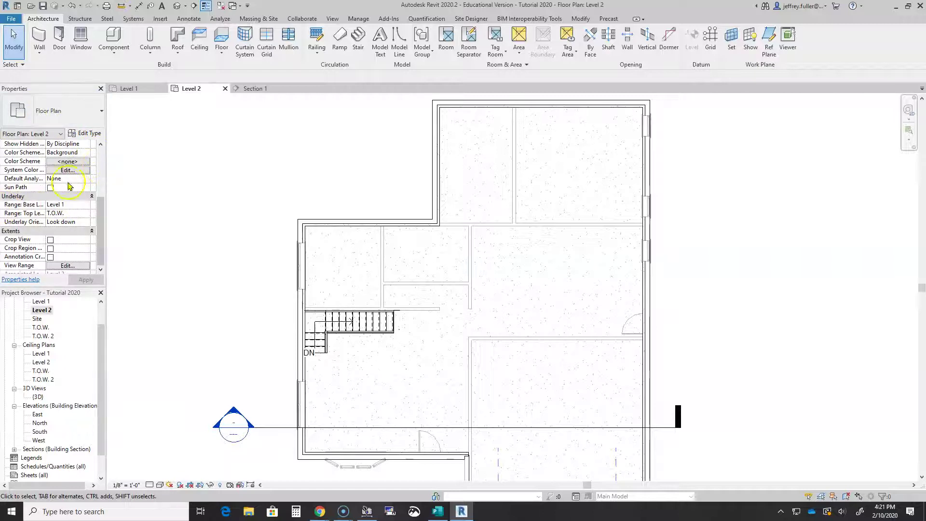
Review the available base levels for the Level 2 plan's underlay range, keeping Level 1.
scroll(67, 188, up, 3)
scroll(68, 188, down, 3)
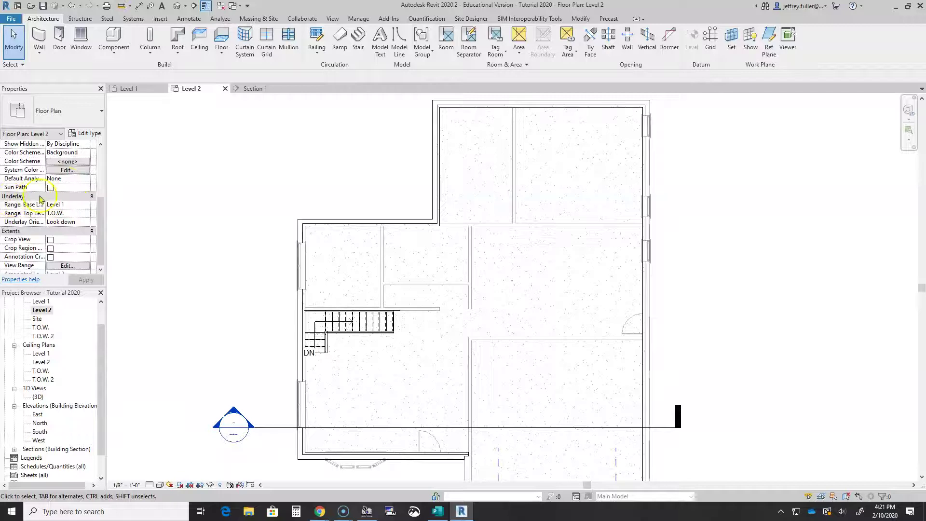
click(72, 204)
click(86, 205)
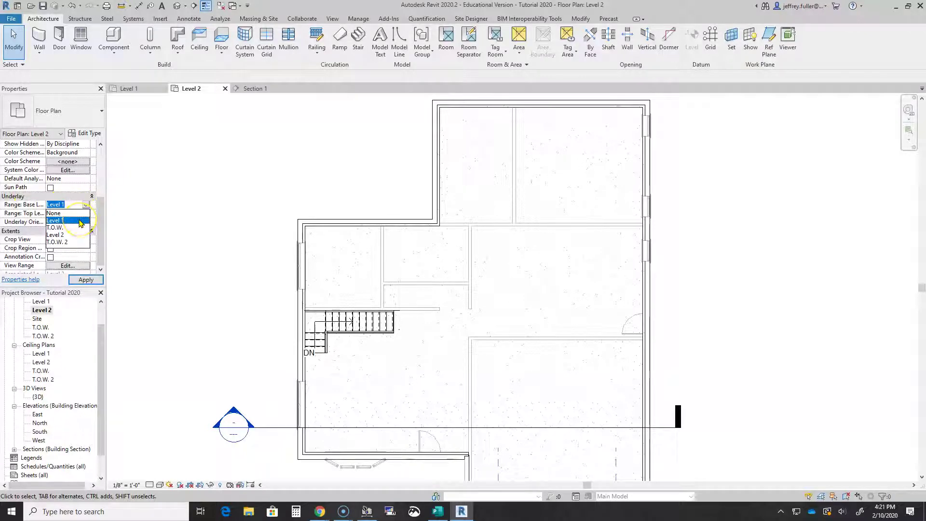
click(105, 217)
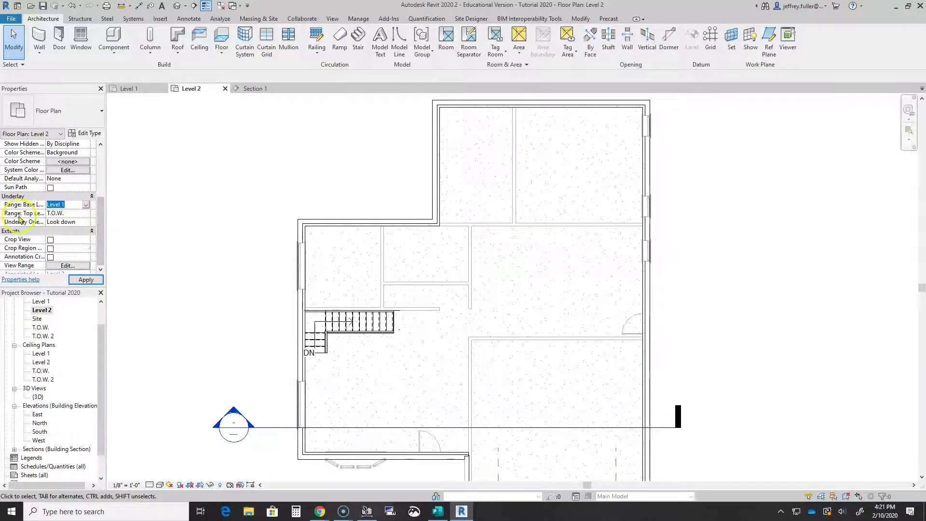
Set the top level of the plan's underlay range to Level 2.
click(77, 213)
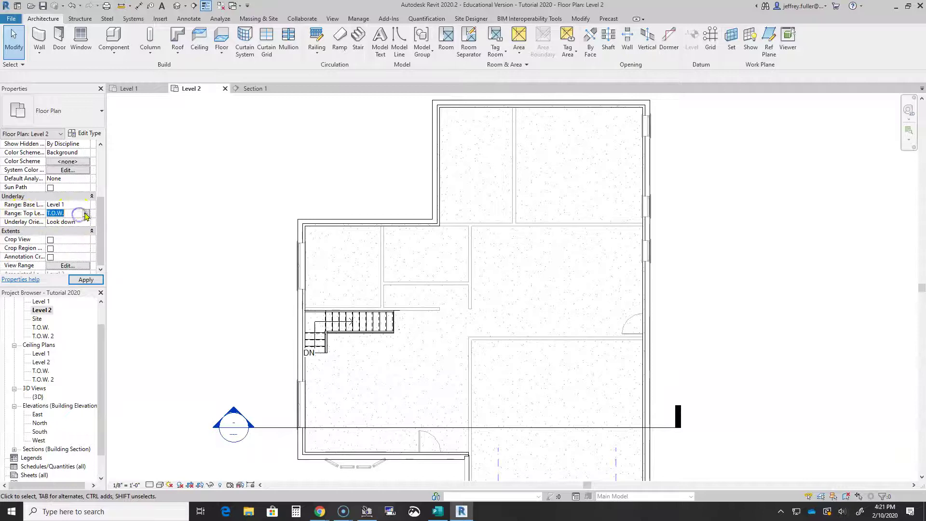
click(85, 215)
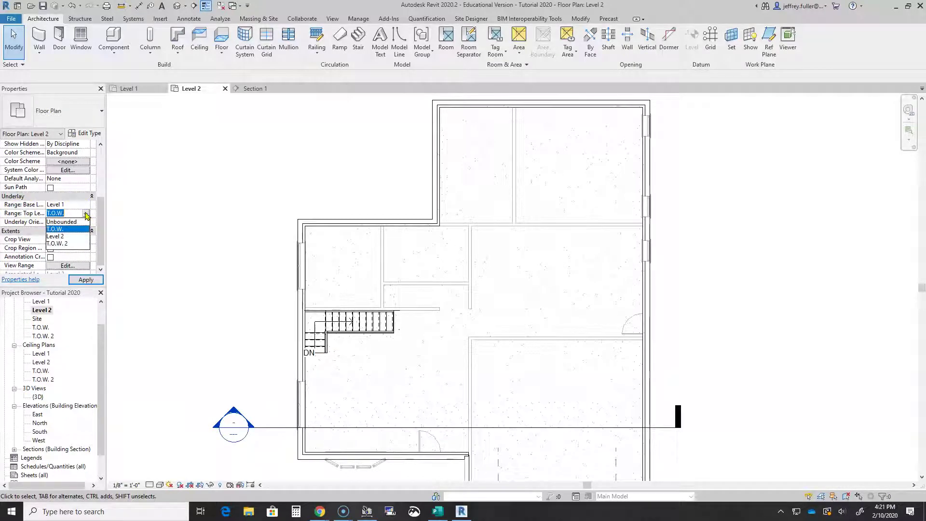
click(67, 235)
click(76, 213)
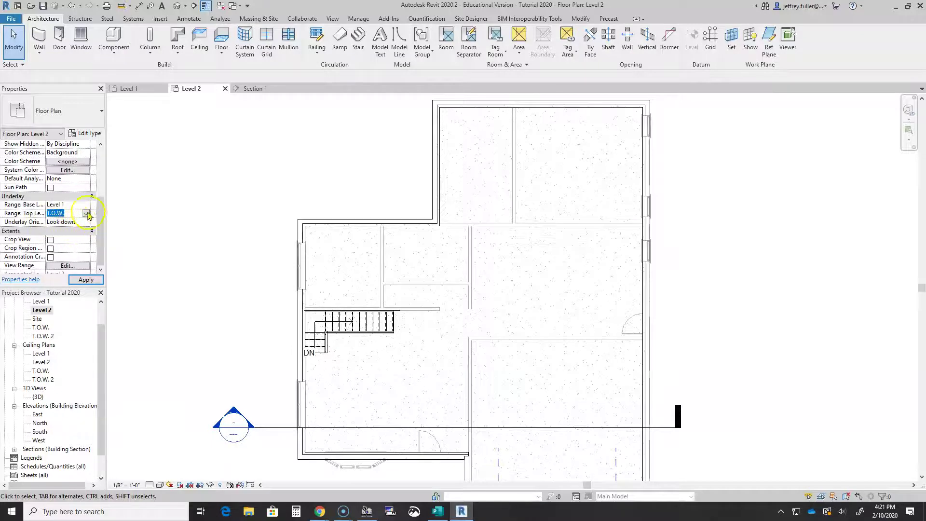
click(85, 213)
click(72, 235)
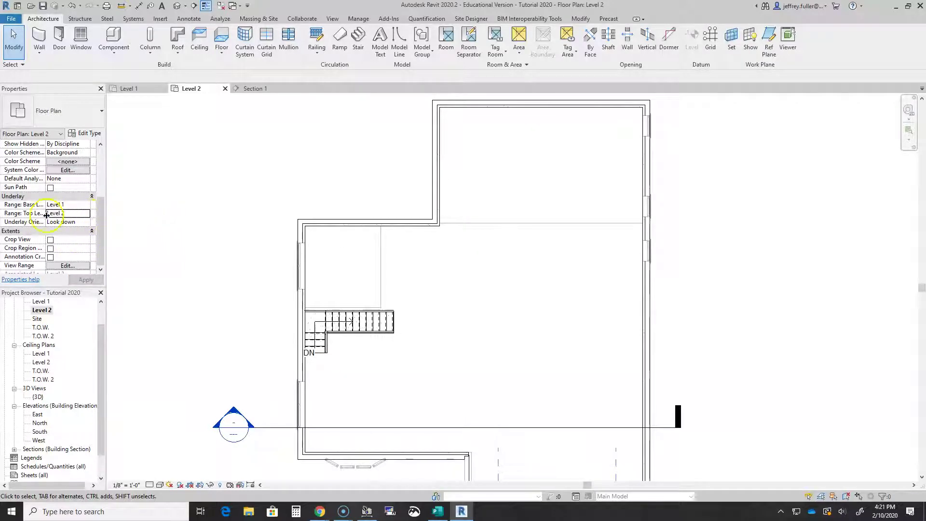
Review the underlay orientation options, keeping Look down.
click(62, 222)
click(86, 222)
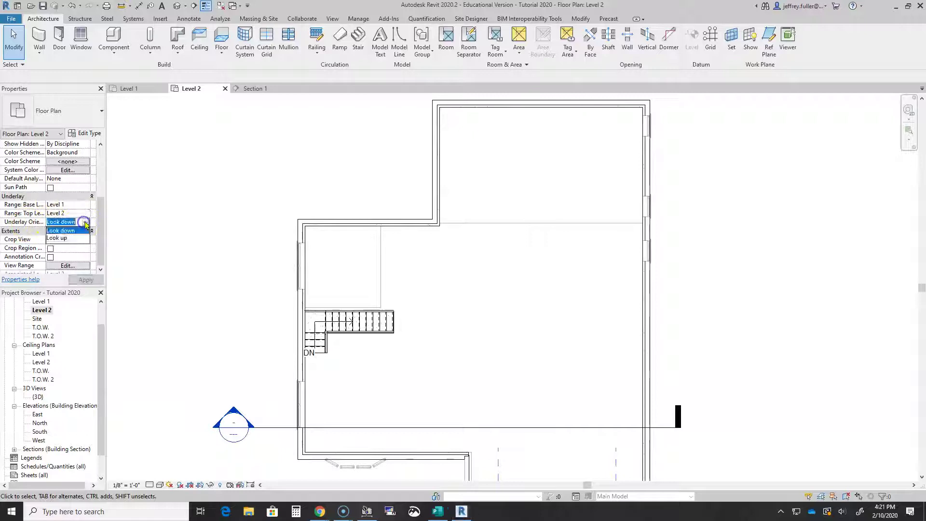
click(87, 224)
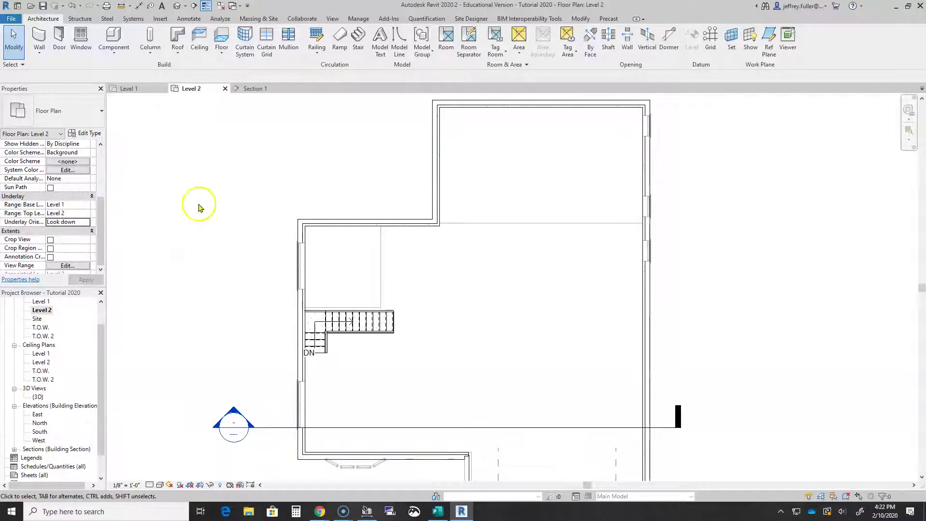
Restore the top level of the plan's underlay range to T.O.W.
click(81, 214)
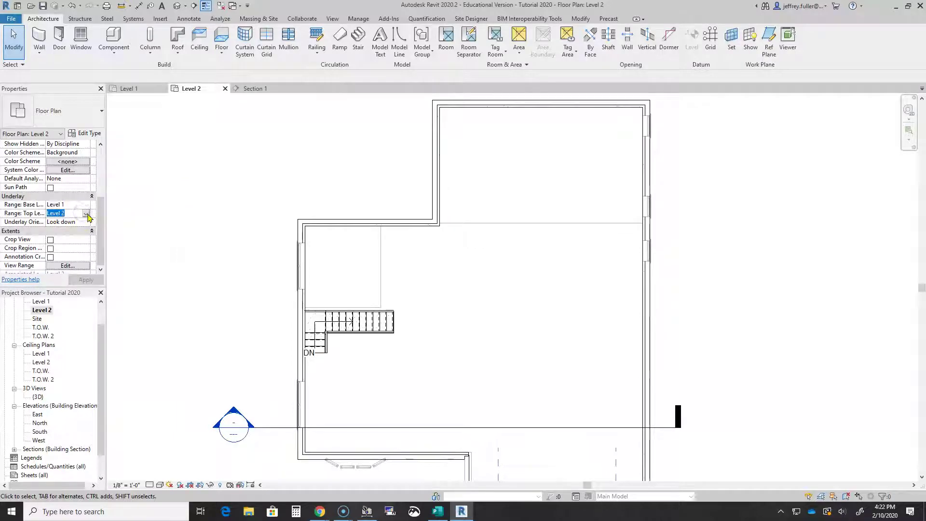
click(85, 214)
click(62, 229)
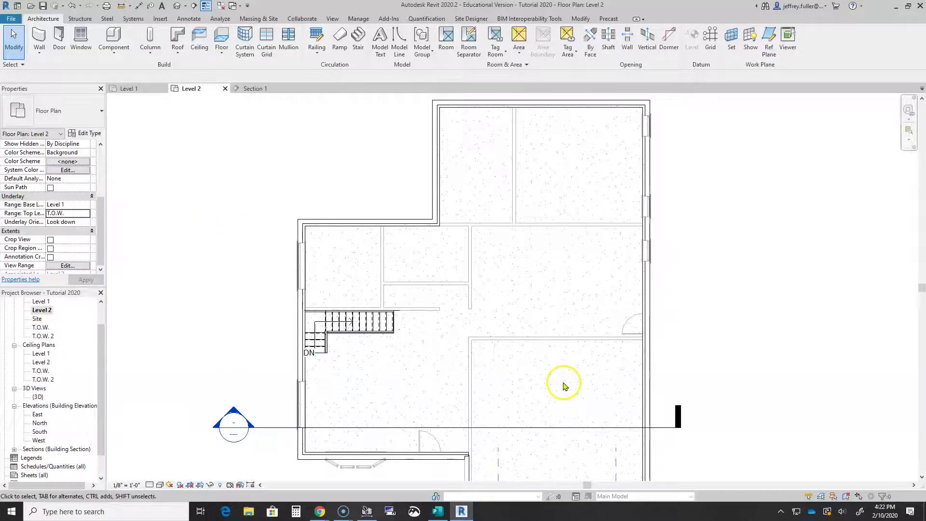
click(553, 365)
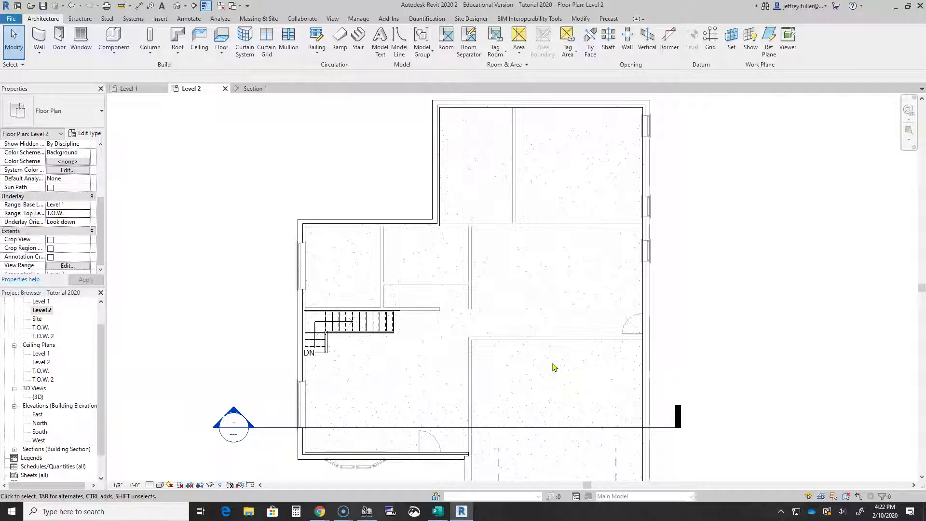
click(258, 217)
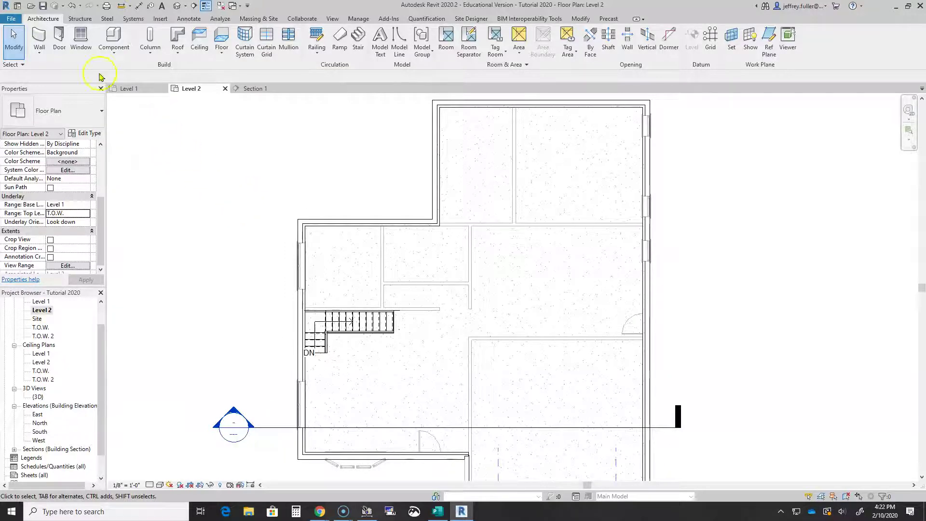
Review the constraints for new walls on Level 2, choosing Up to level: T.O.W. 2 as the top constraint, and leave the Wall tool.
click(42, 44)
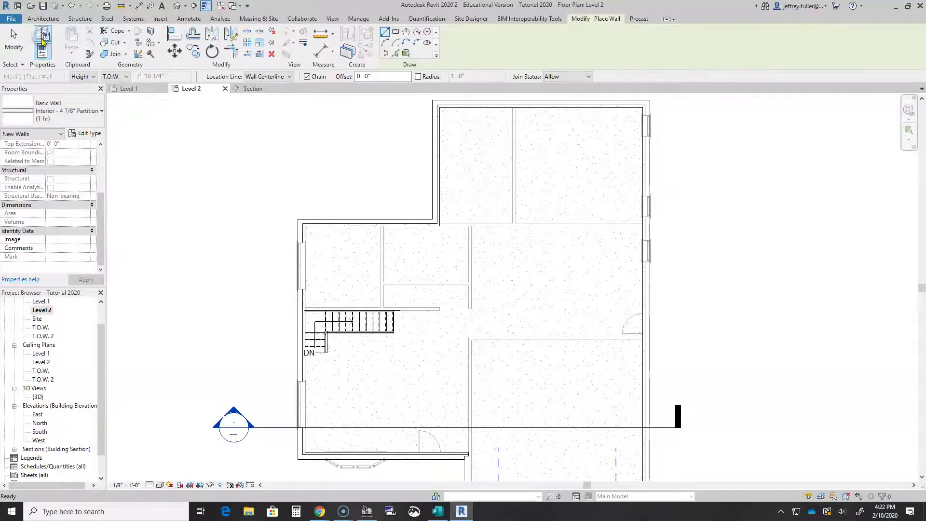
click(41, 119)
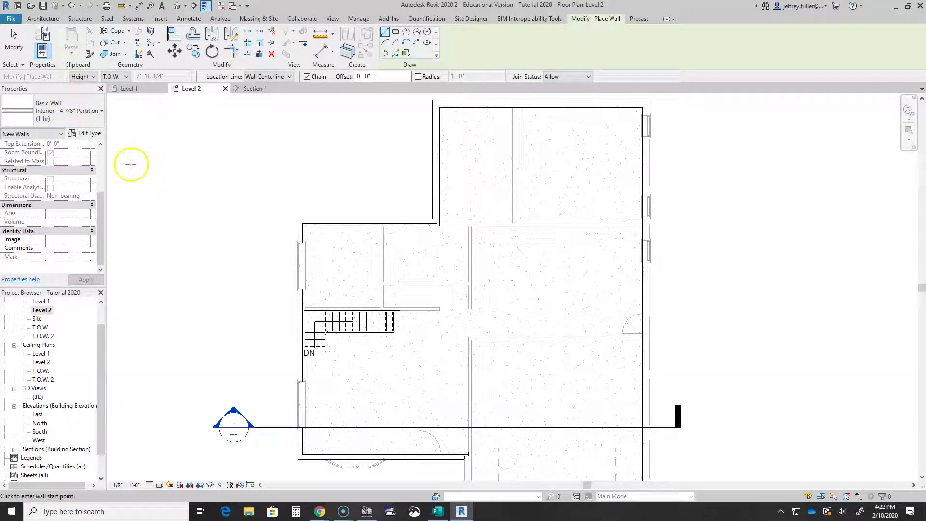
scroll(85, 195, up, 4)
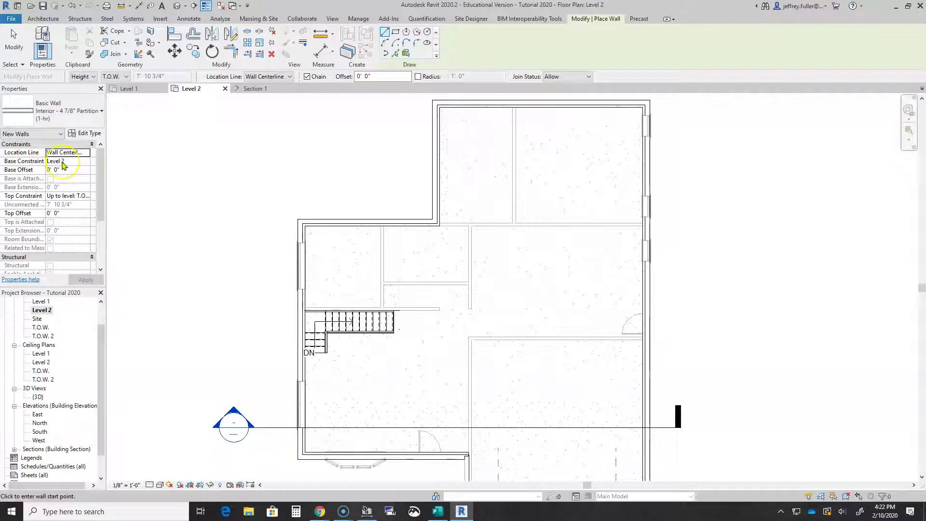
click(87, 197)
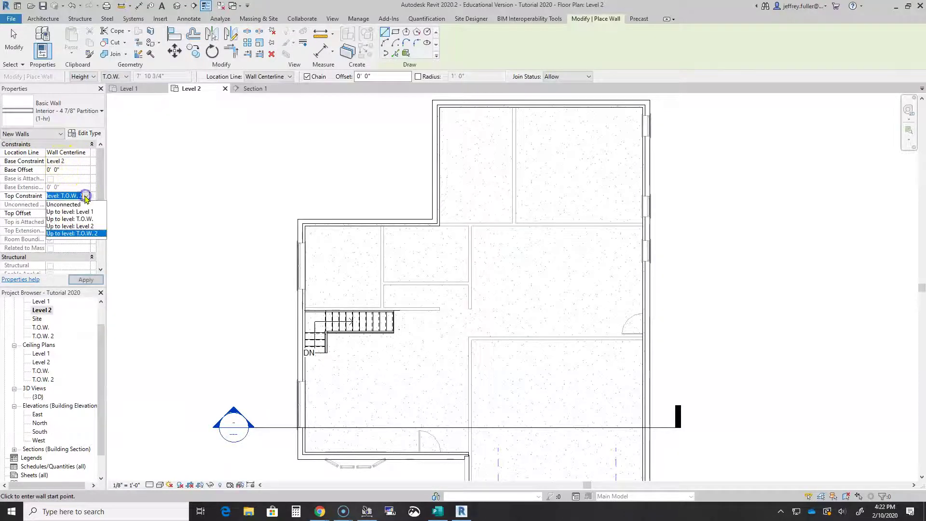
click(86, 234)
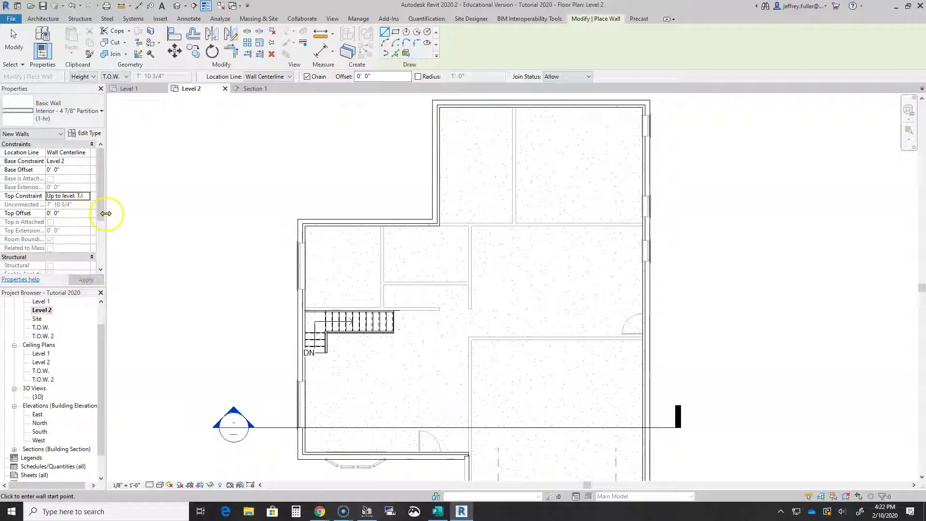
key(Escape)
key(Escape)
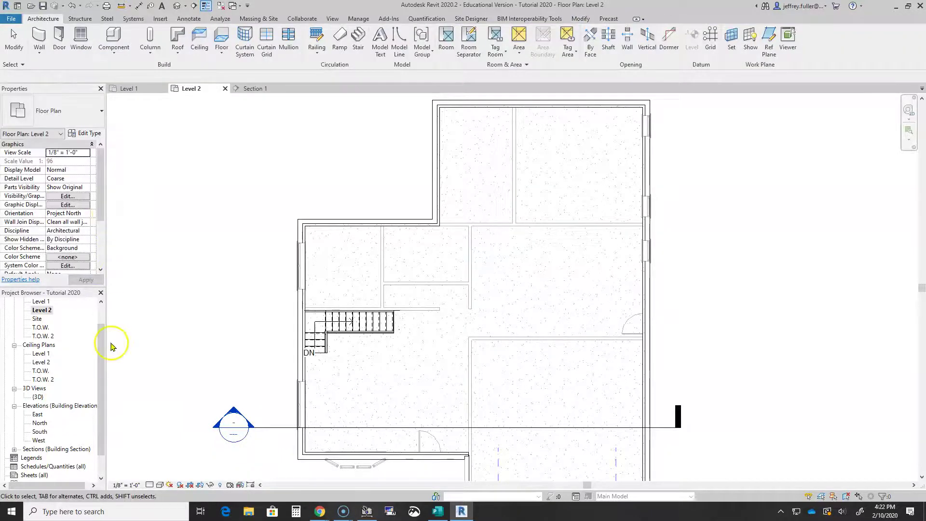
Open the South elevation and examine the elevations of the T.O.W. 2, Level 2, T.O.W. and Level 1 levels.
double_click(40, 431)
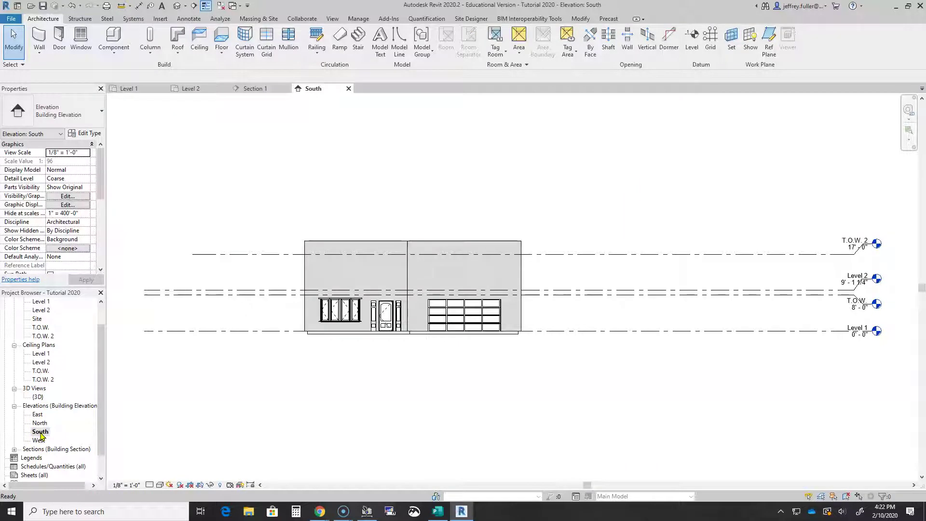
middle_drag(631, 300, 434, 300)
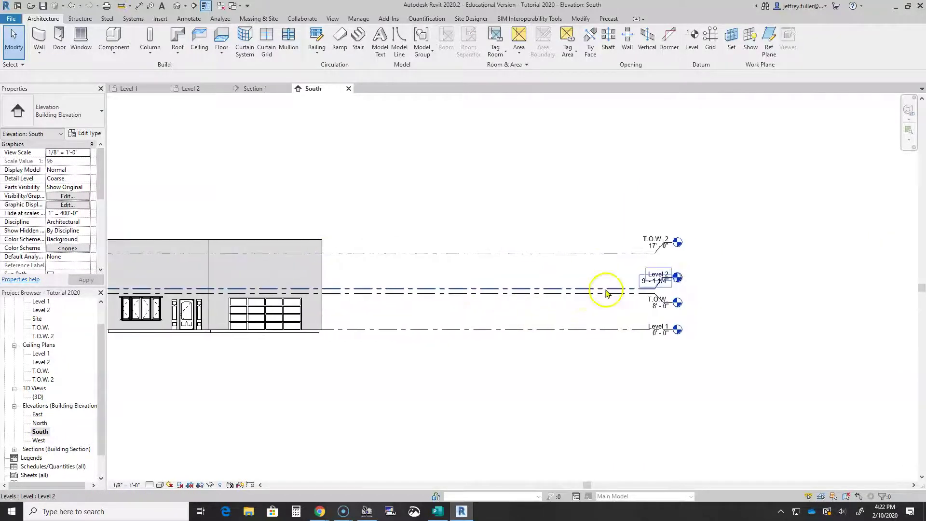
scroll(606, 292, up, 5)
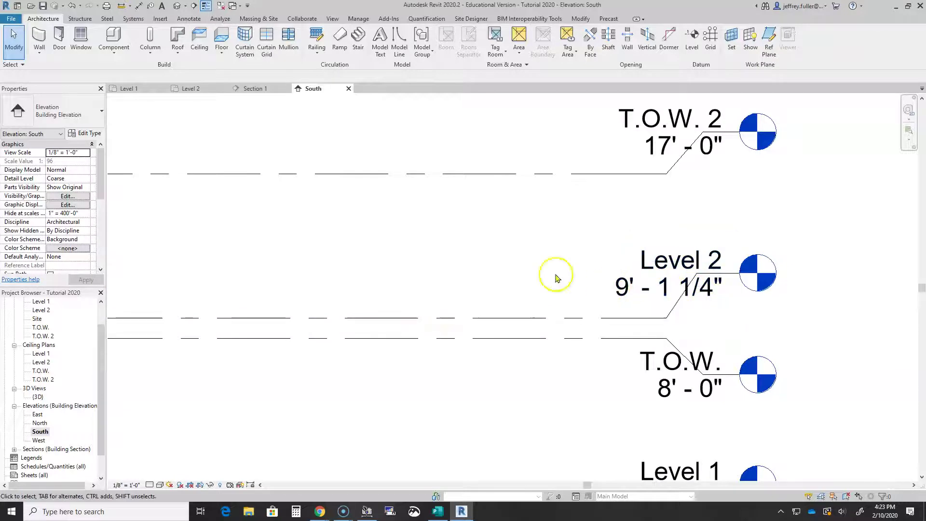
middle_drag(455, 234, 601, 230)
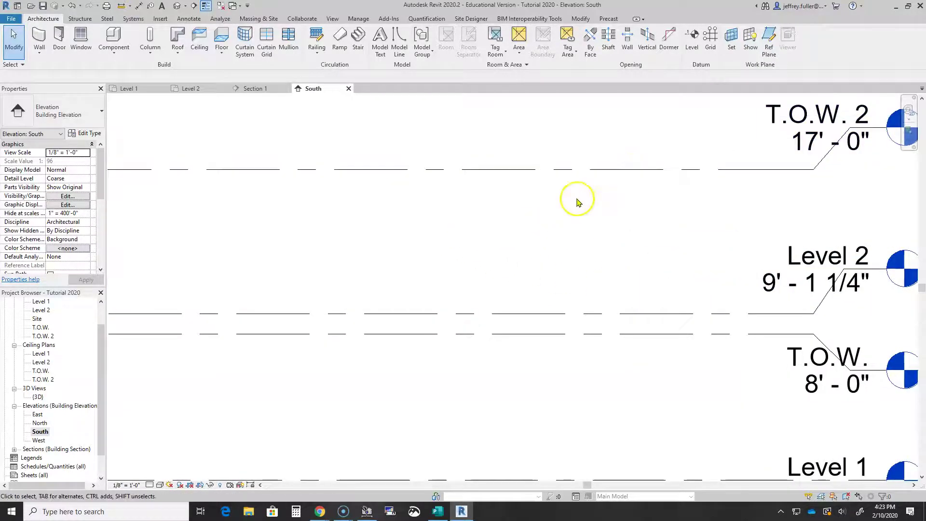
scroll(568, 205, down, 2)
middle_drag(550, 207, 815, 215)
scroll(460, 221, down, 1)
middle_drag(574, 232, 165, 226)
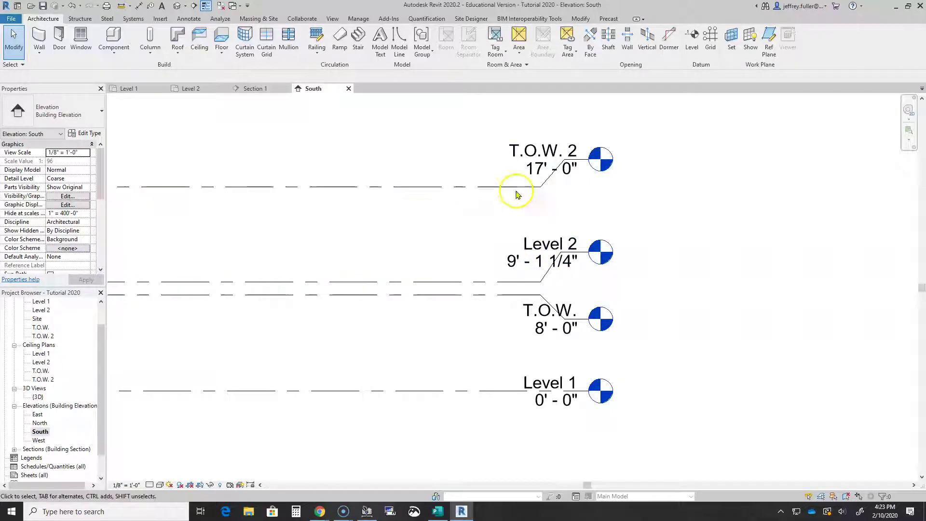
Set the elevation of the T.O.W. 2 level to 17' 1 1/4".
click(565, 213)
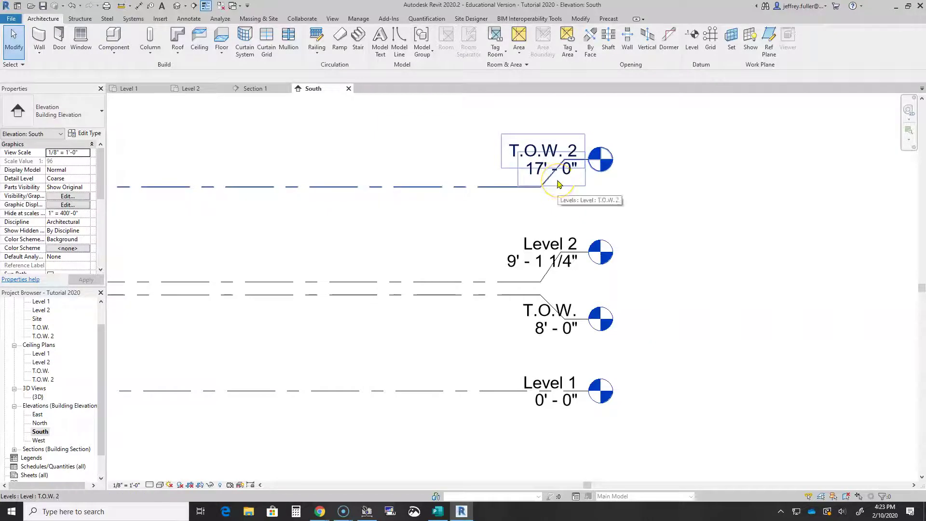
click(557, 184)
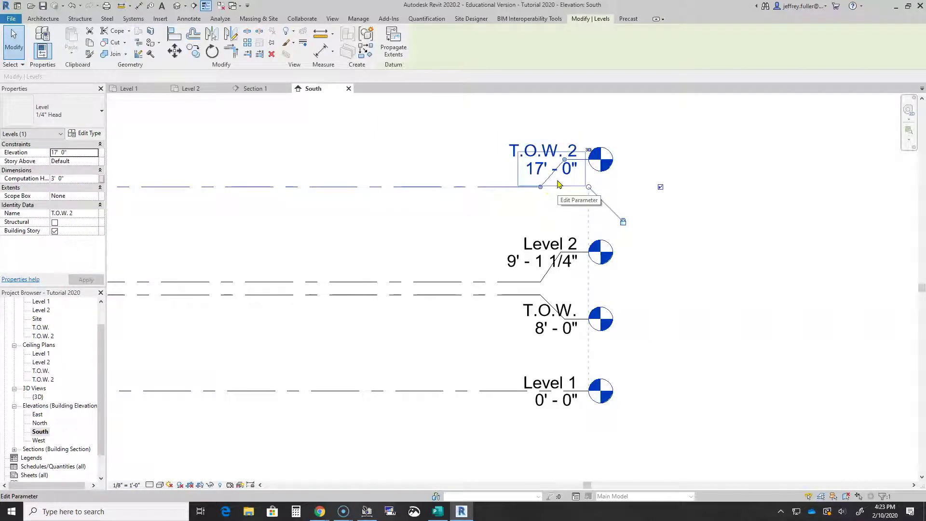
click(558, 184)
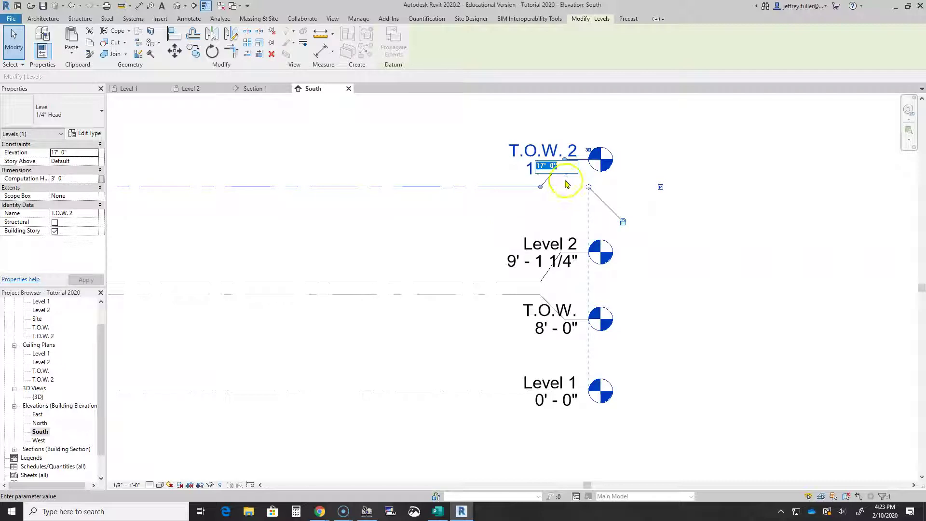
click(565, 205)
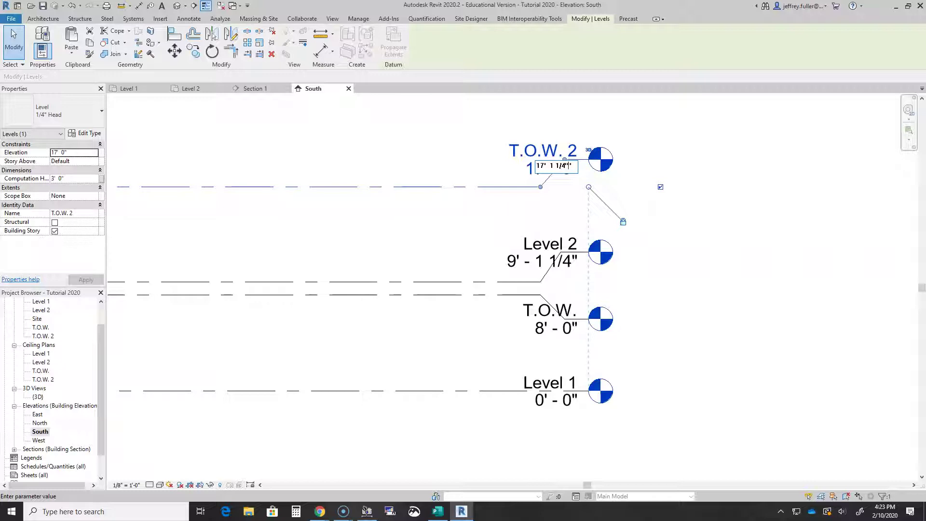
key(Return)
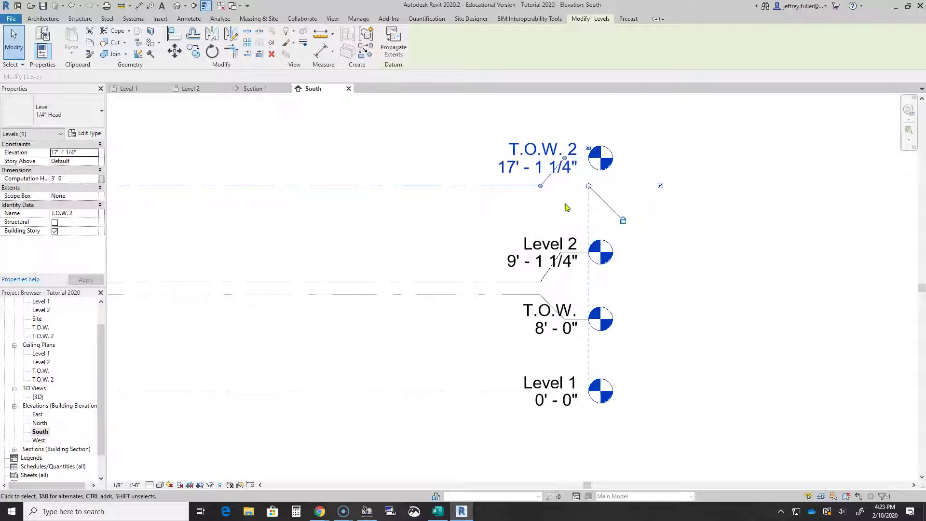
Try to draw an Interior - 4 7/8" Partition (1-hr) wall over the existing wall beside the stairs in the Level 1 floor plan.
scroll(459, 299, down, 3)
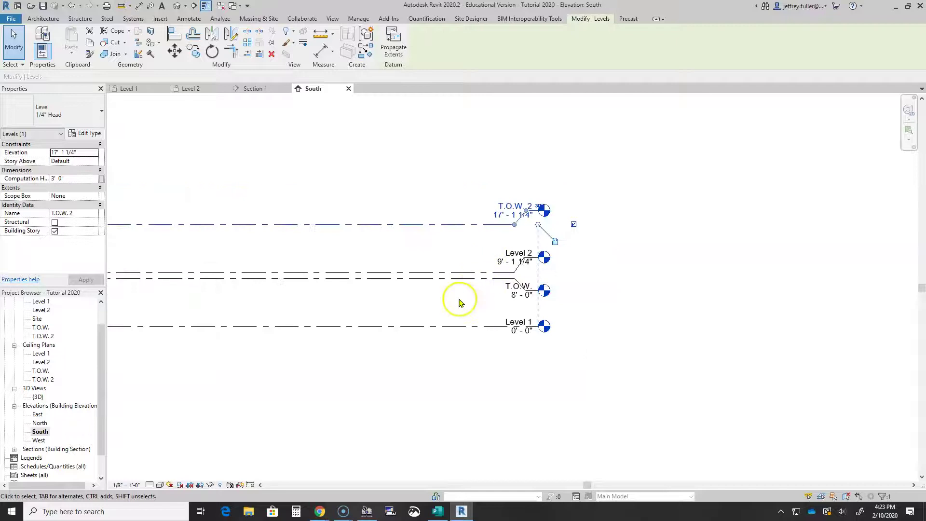
middle_drag(458, 303, 732, 309)
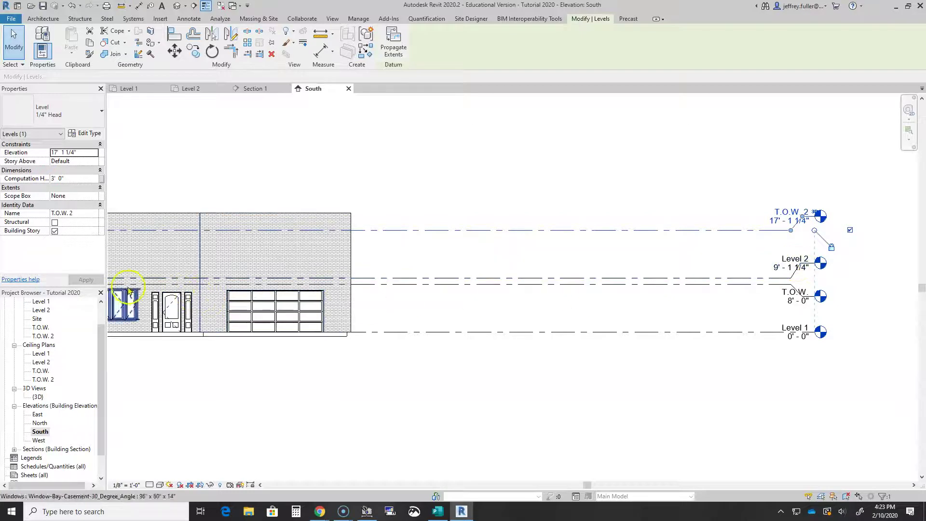
double_click(42, 302)
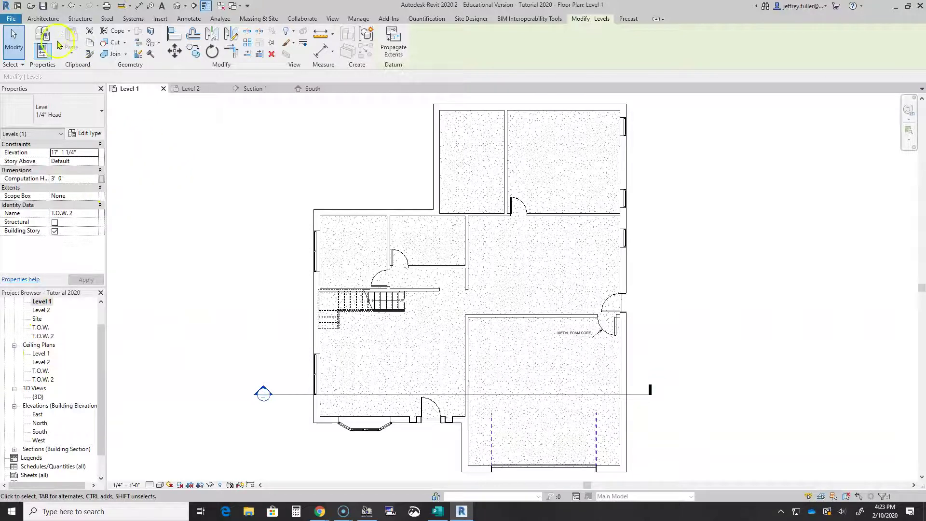
click(44, 18)
click(36, 39)
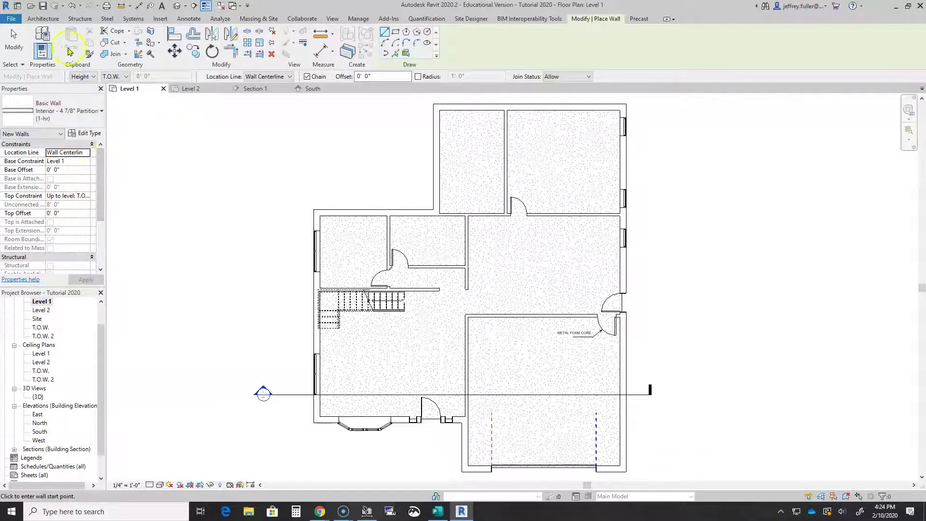
click(43, 18)
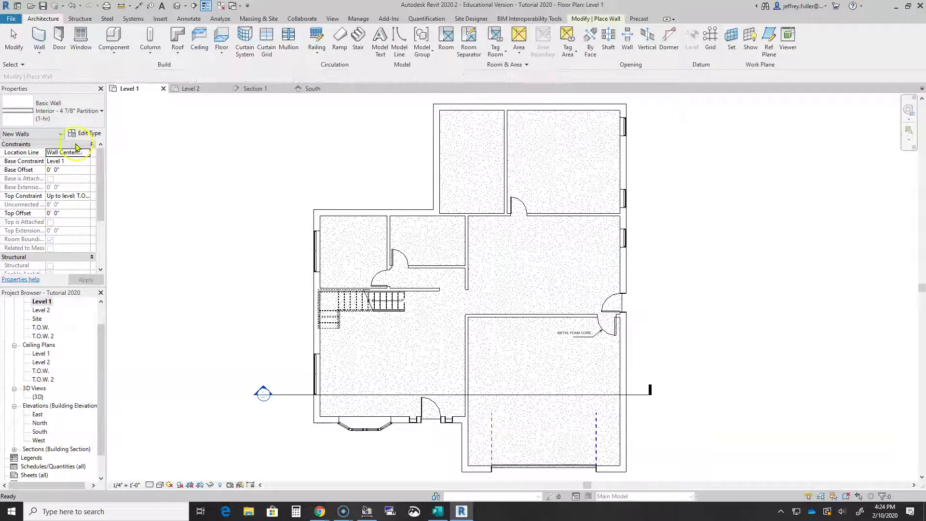
scroll(316, 301, up, 6)
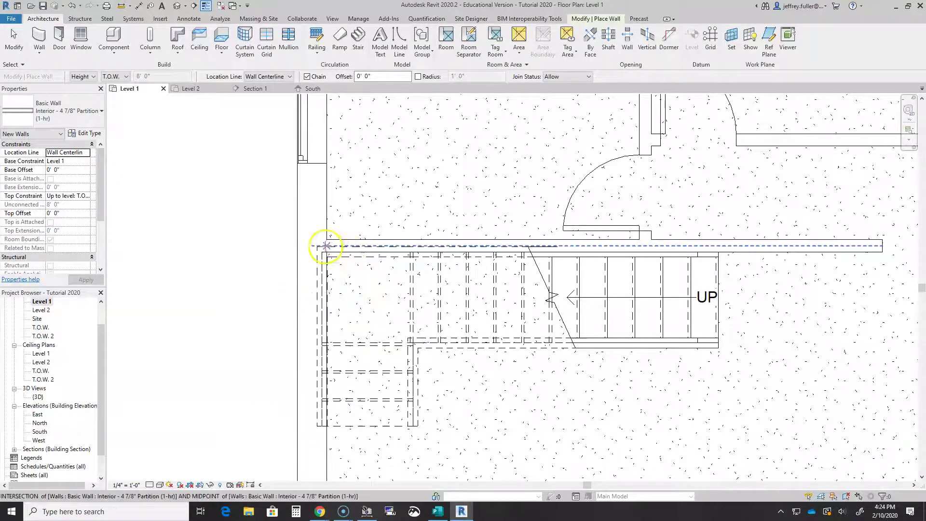
click(325, 245)
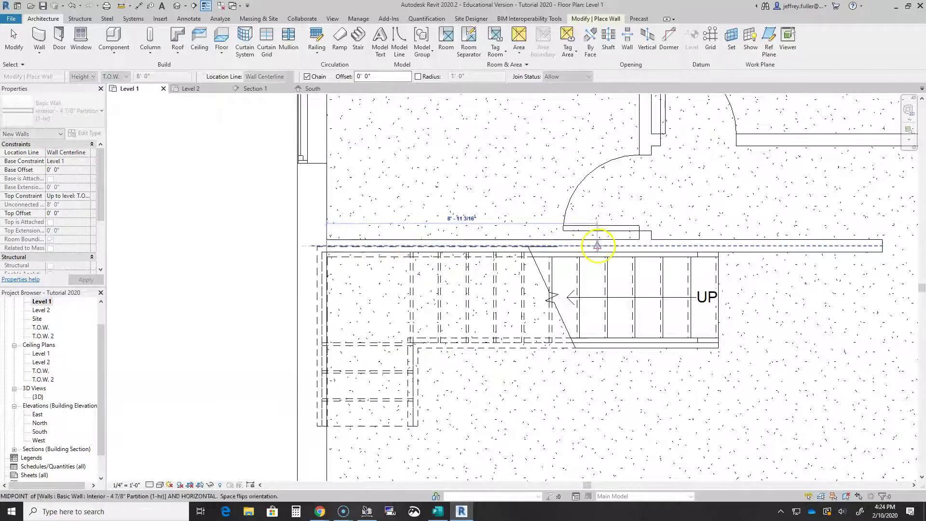
scroll(657, 242, down, 2)
middle_drag(657, 243, 310, 264)
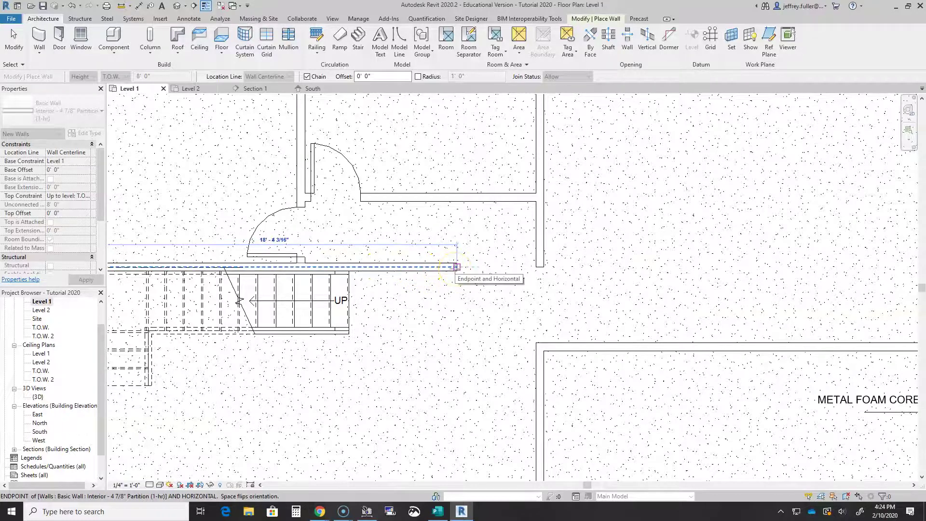
click(456, 266)
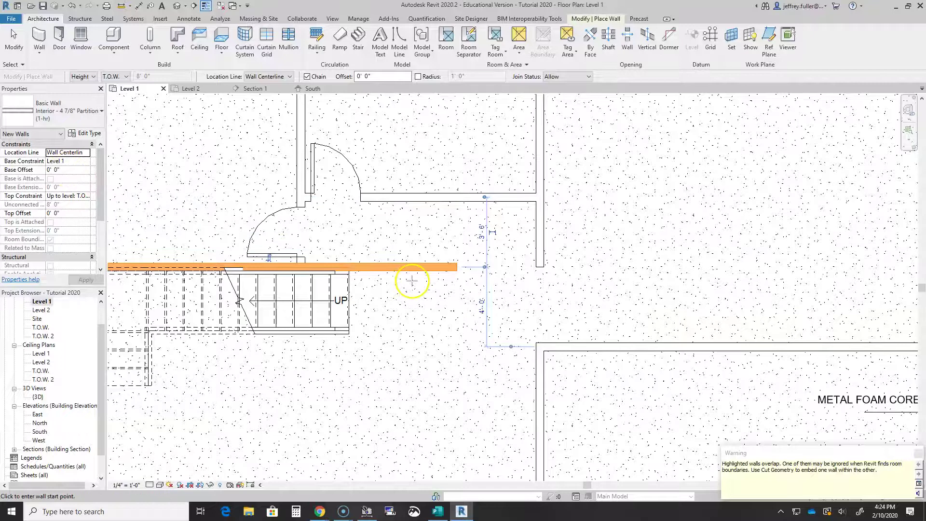
Undo the overlapping wall beside the Level 1 stairs and dismiss the overlap warning.
click(69, 8)
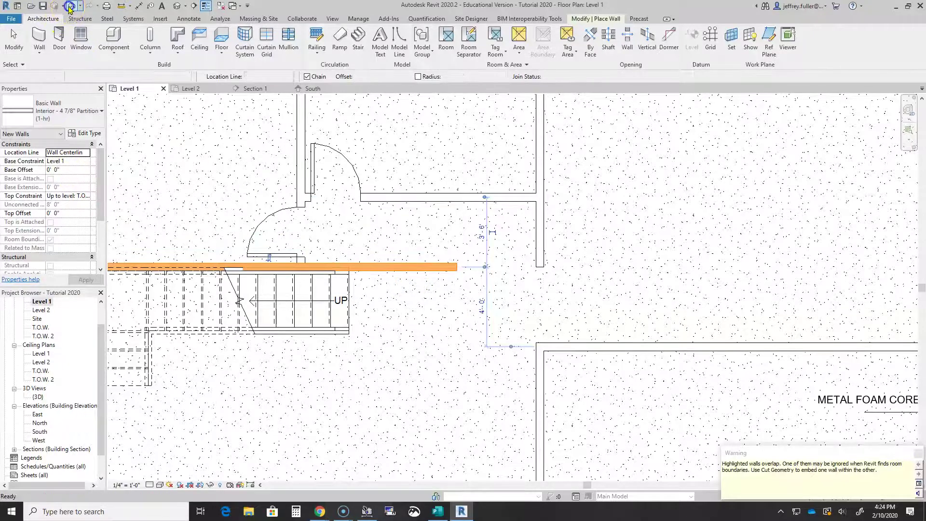
click(915, 454)
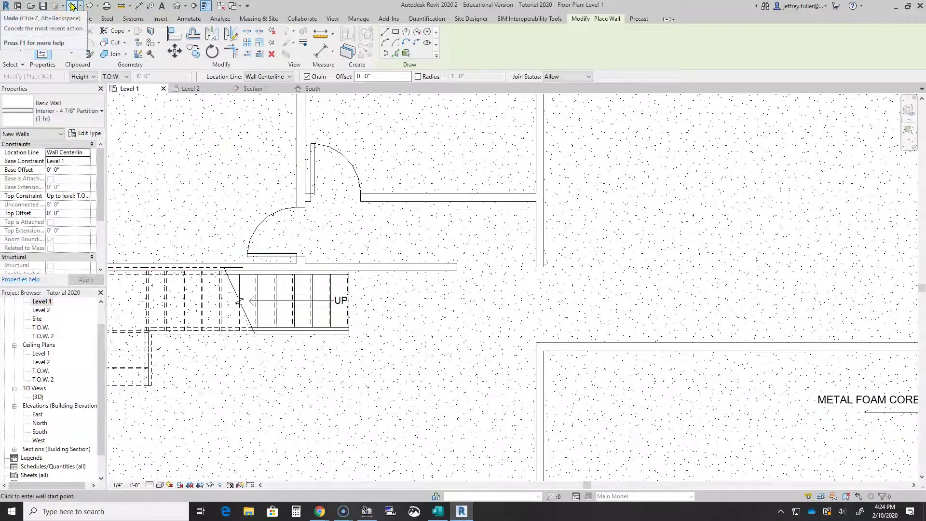
click(72, 7)
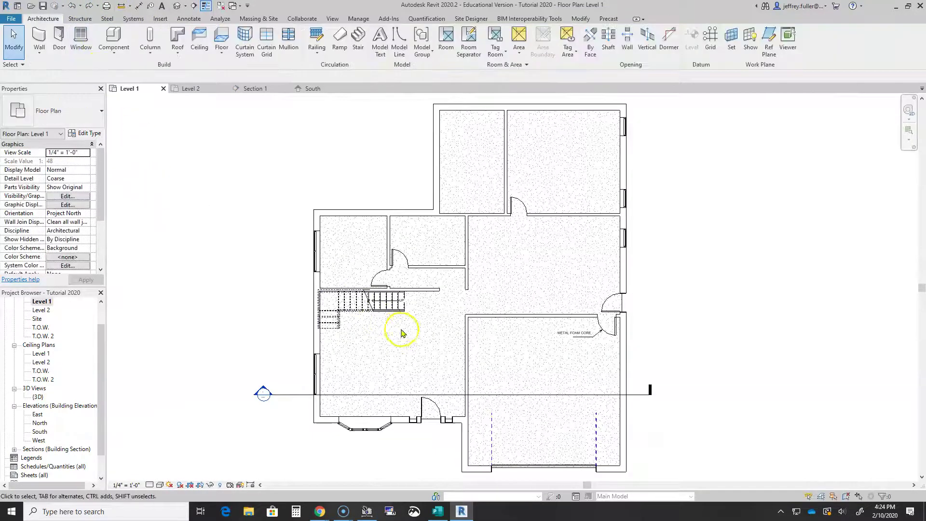
Try to set the base constraint of new walls to Level 2 from the Level 1 plan, and cancel the resulting error.
scroll(401, 332, up, 3)
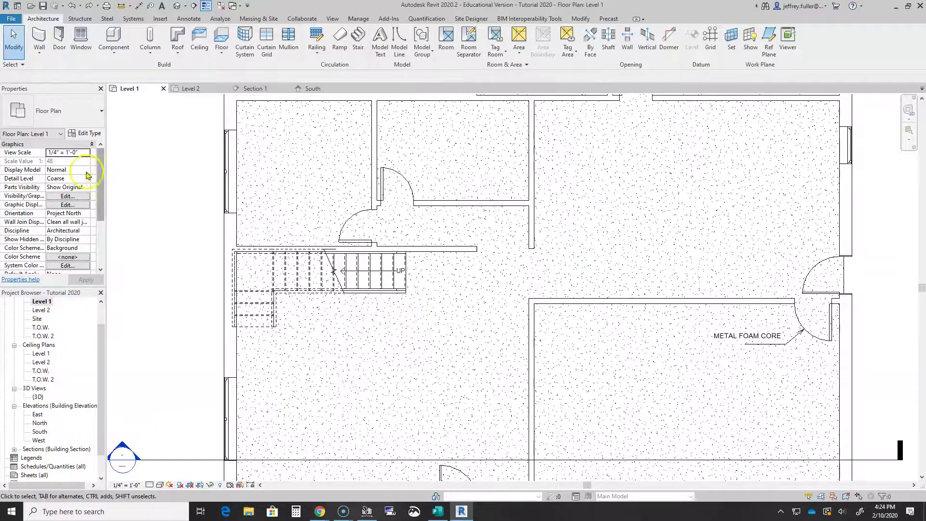
click(39, 37)
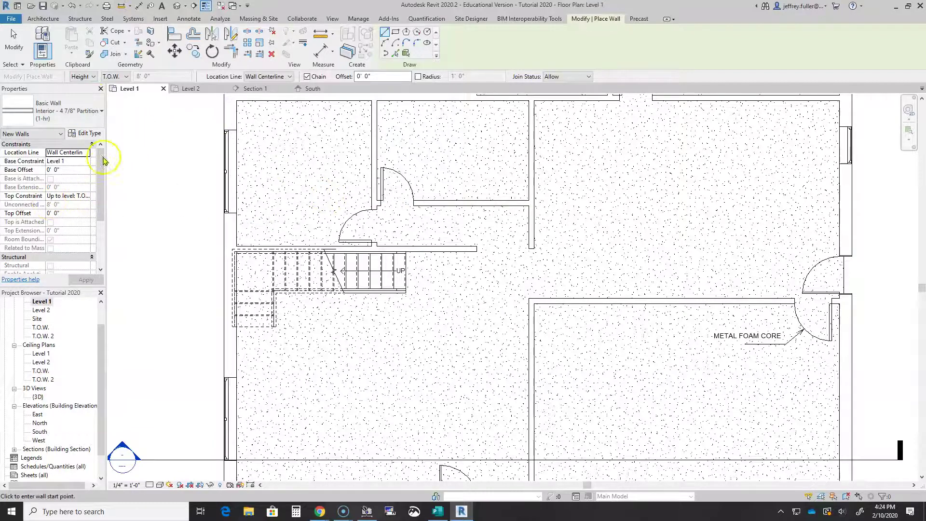
click(73, 161)
click(85, 162)
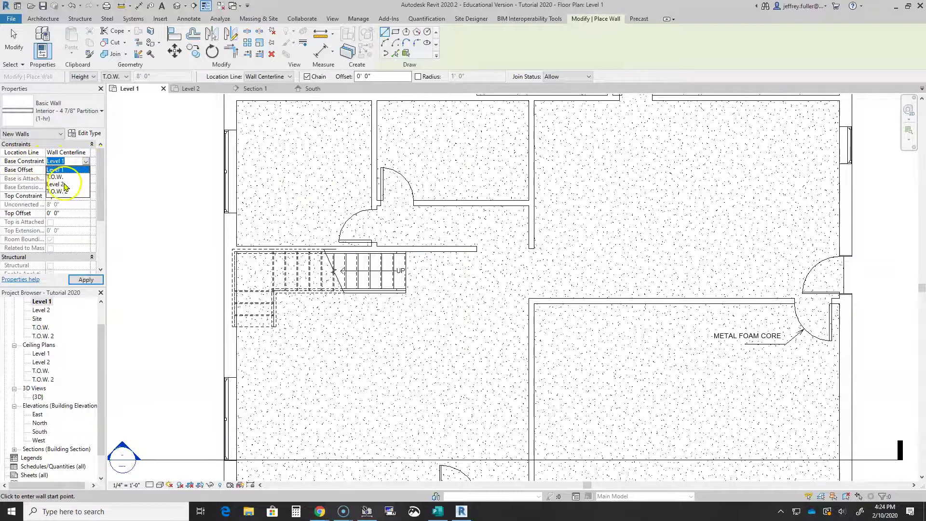
click(62, 174)
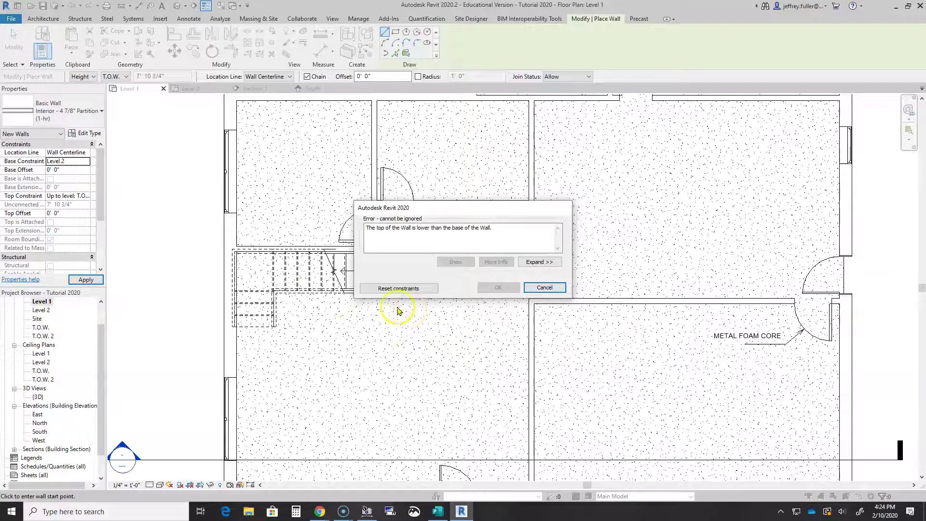
click(545, 288)
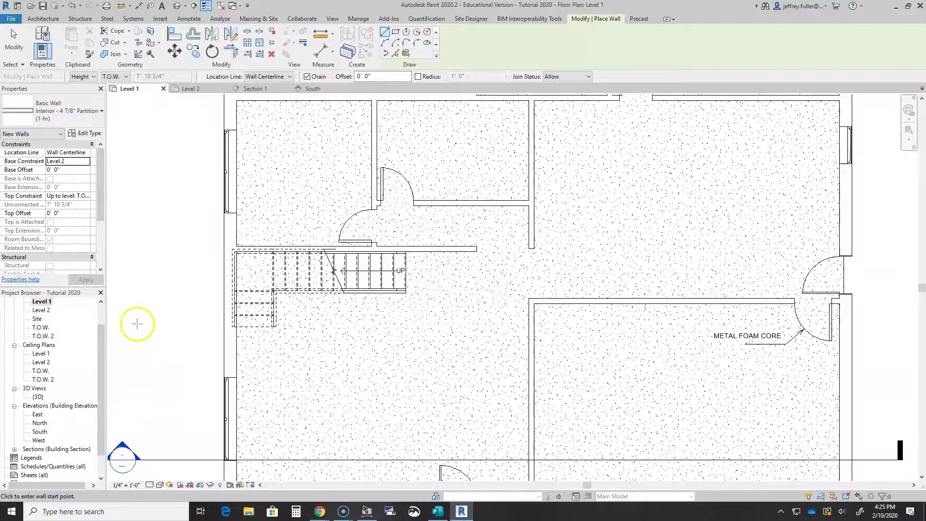
In the Level 2 floor plan, draw a 4 7/8" partition over the underlay wall beside the stairs, from the exterior wall to its free end.
double_click(41, 311)
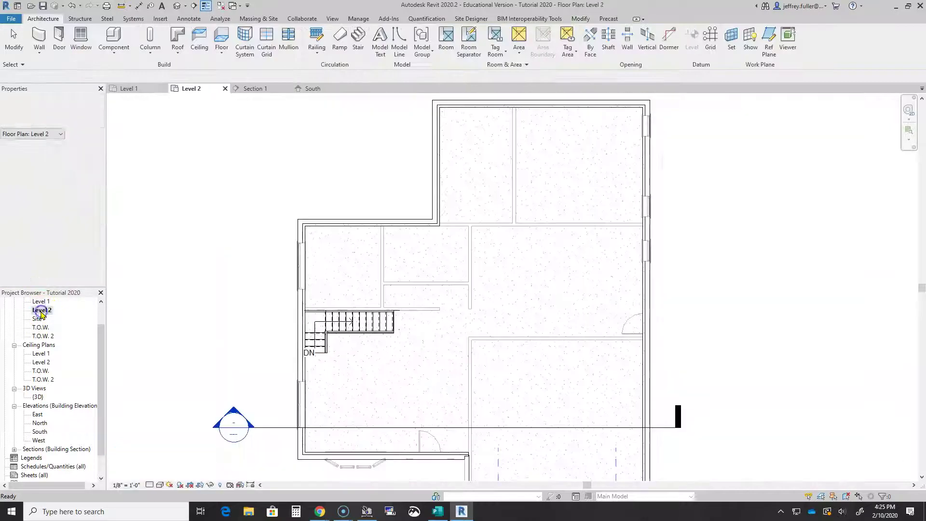
middle_drag(182, 304, 148, 295)
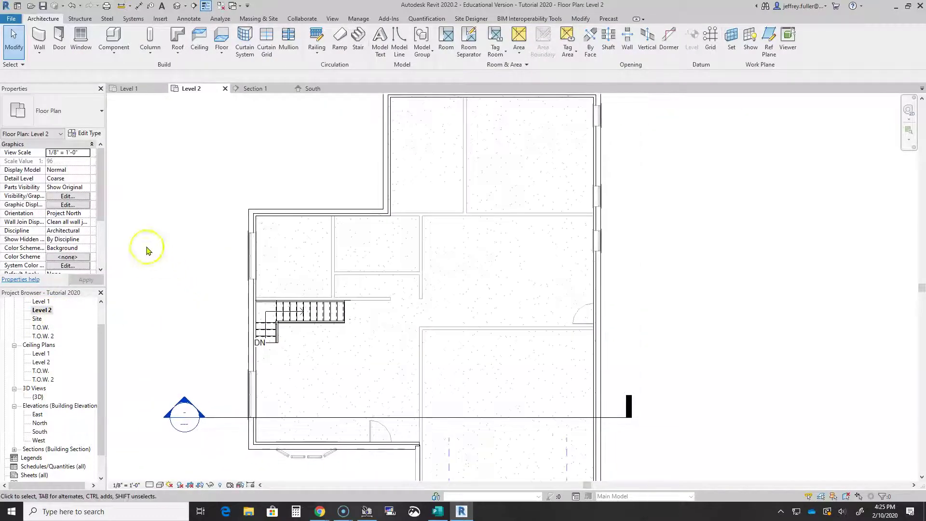
click(40, 42)
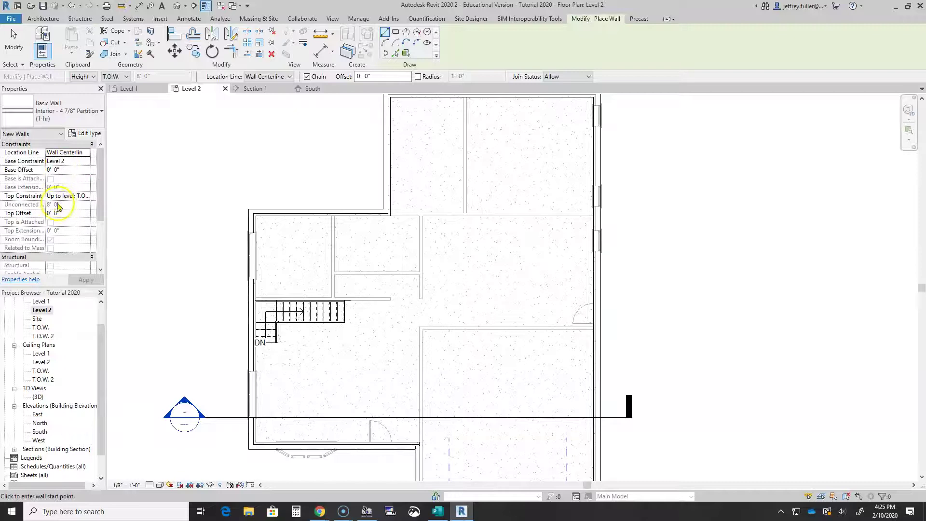
scroll(280, 310, up, 5)
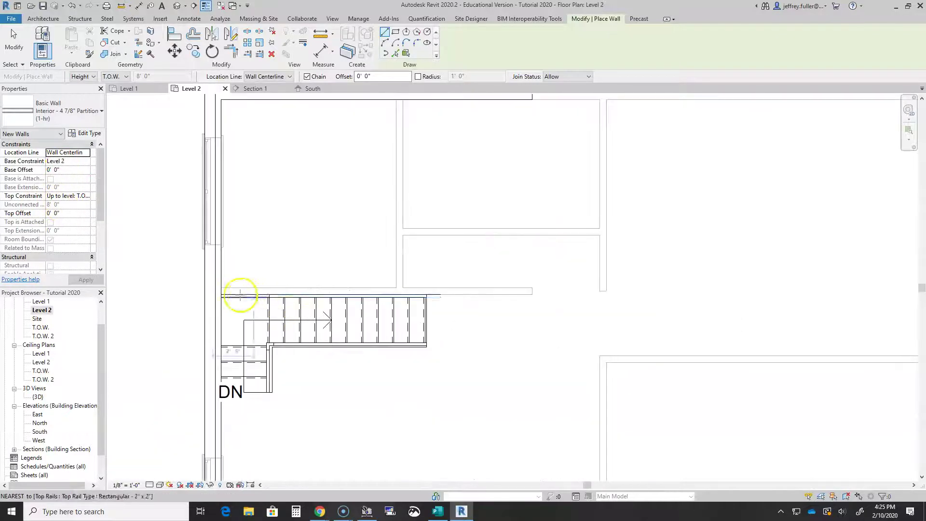
scroll(221, 288, up, 3)
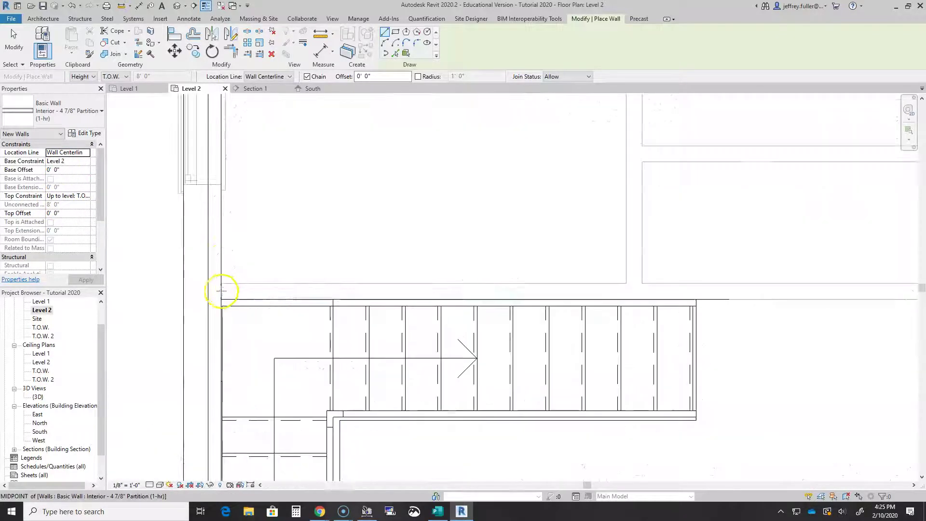
click(221, 291)
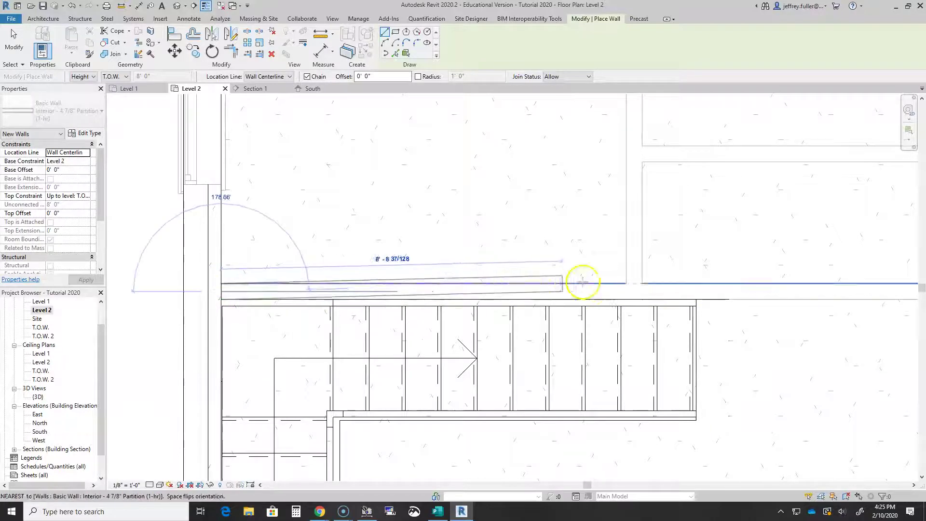
scroll(627, 282, down, 2)
middle_drag(599, 288, 312, 300)
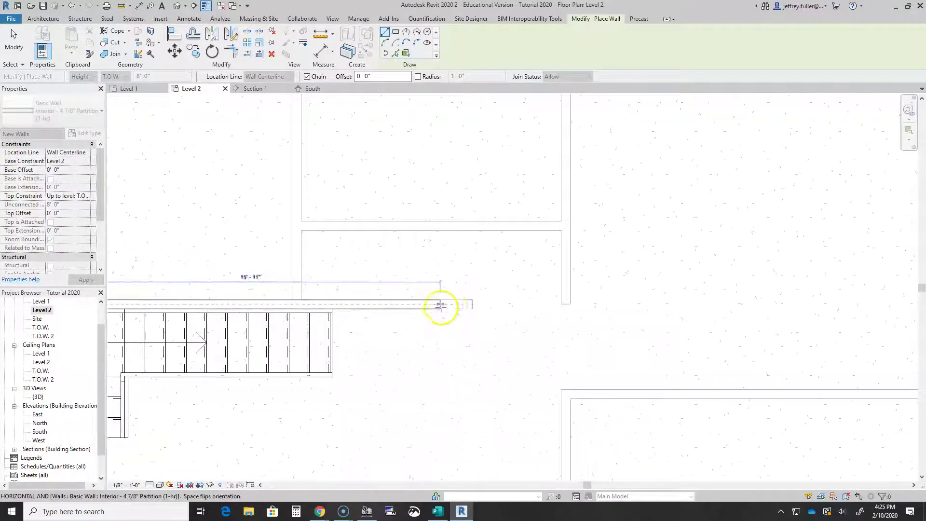
click(472, 304)
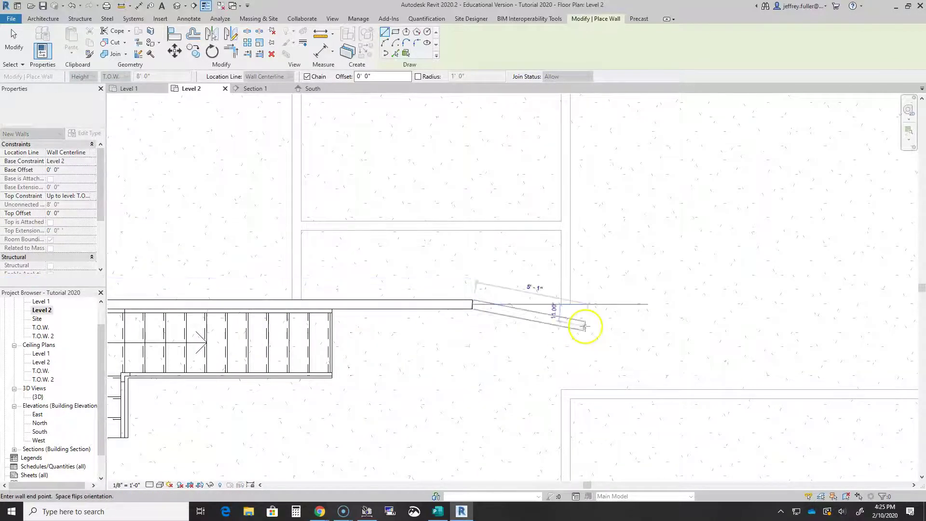
key(Escape)
Trace the perpendicular underlay wall with a 4 7/8" partition, from the midpoint at the exterior wall to the new stair wall.
scroll(495, 259, down, 2)
middle_drag(495, 259, 447, 355)
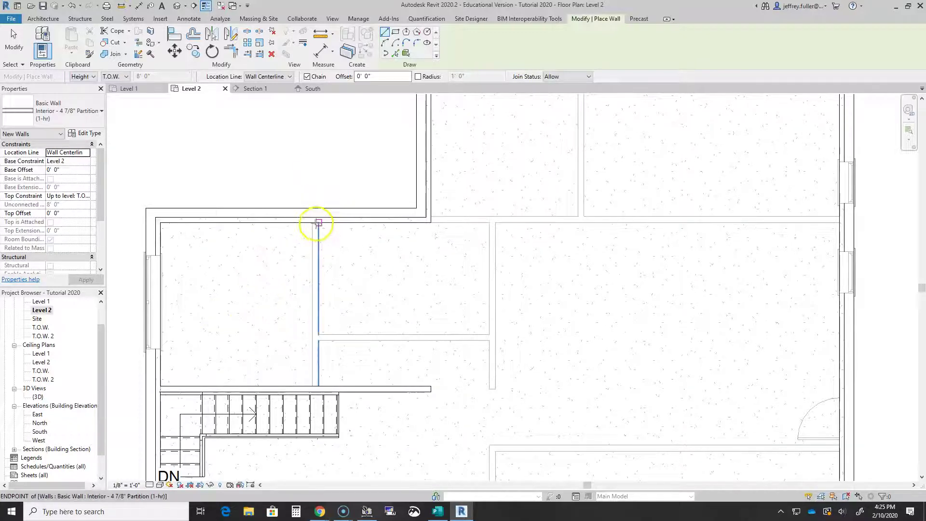
scroll(316, 231, up, 1)
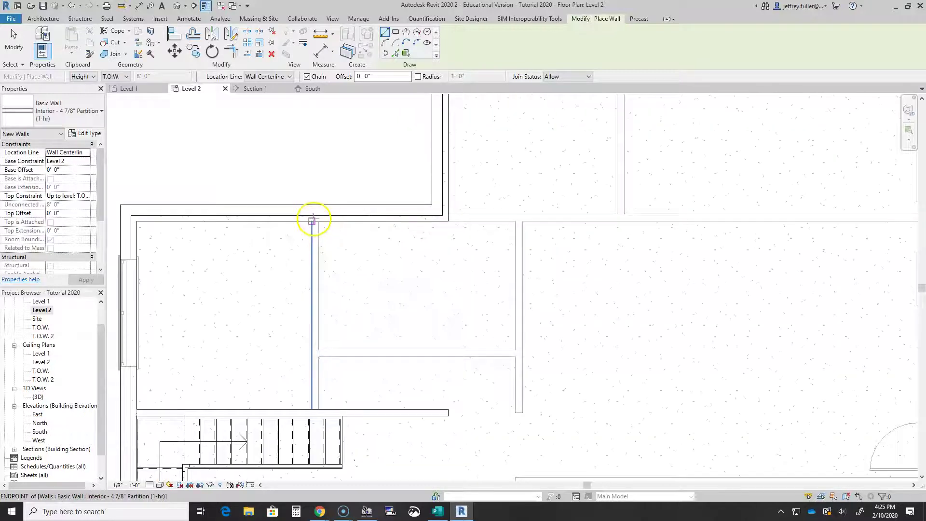
scroll(315, 220, up, 2)
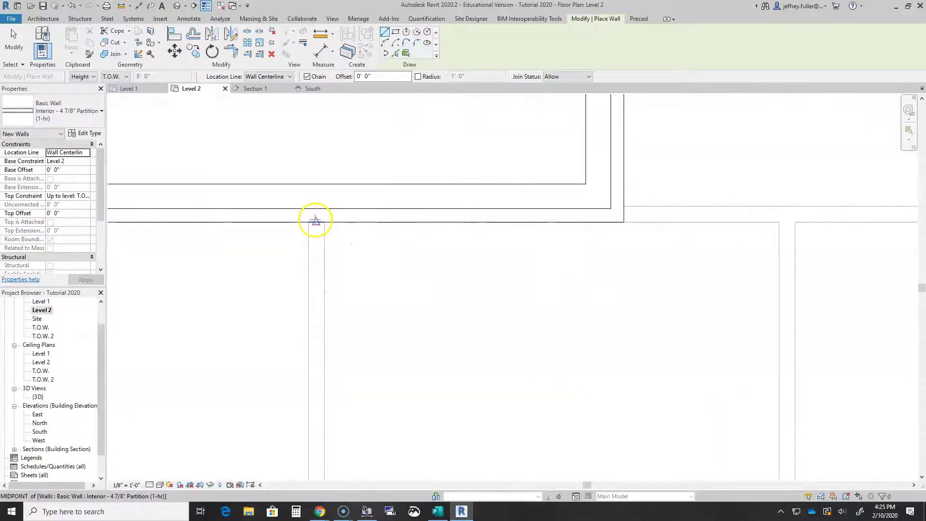
click(315, 221)
scroll(331, 366, down, 3)
middle_drag(332, 397, 320, 159)
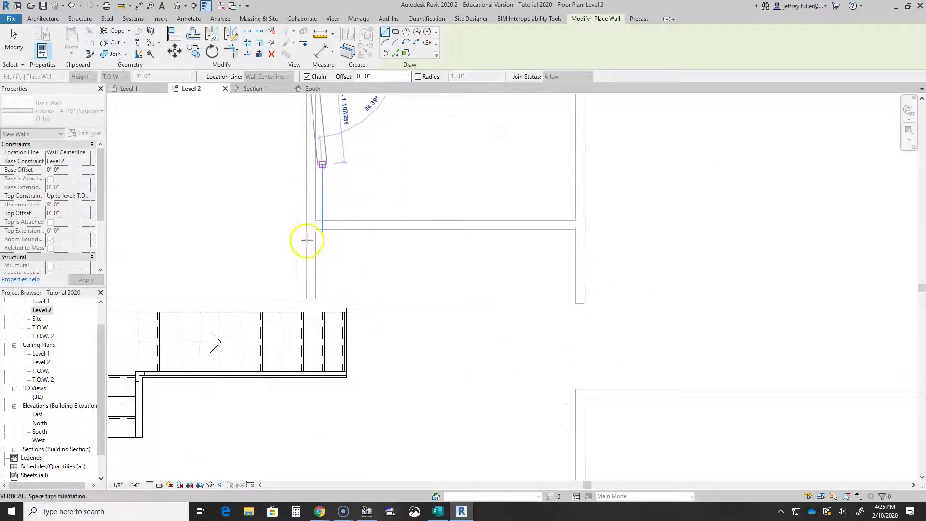
click(311, 298)
key(Escape)
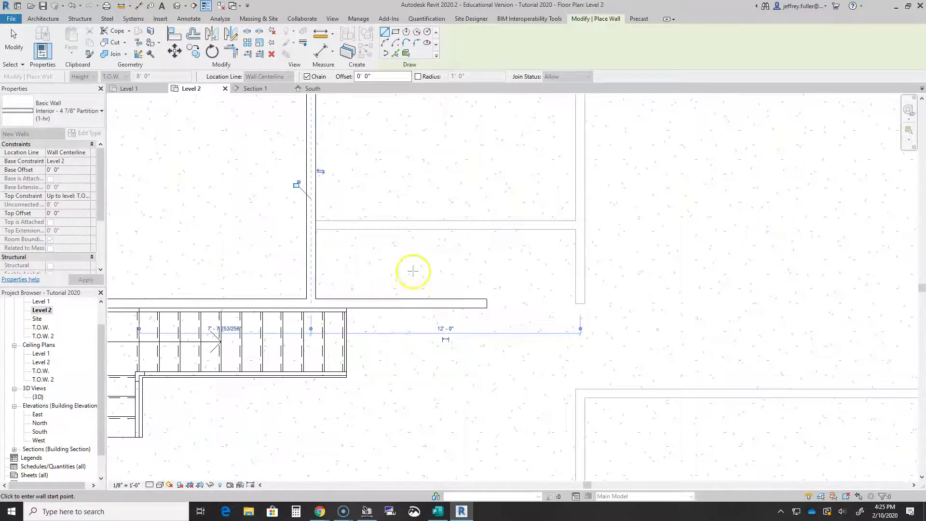
Trace the underlay with 4 7/8" partitions from the exterior wall's inside corner to the next wall line, turning perpendicular to that wall's free end.
scroll(620, 250, down, 1)
middle_drag(620, 250, 465, 331)
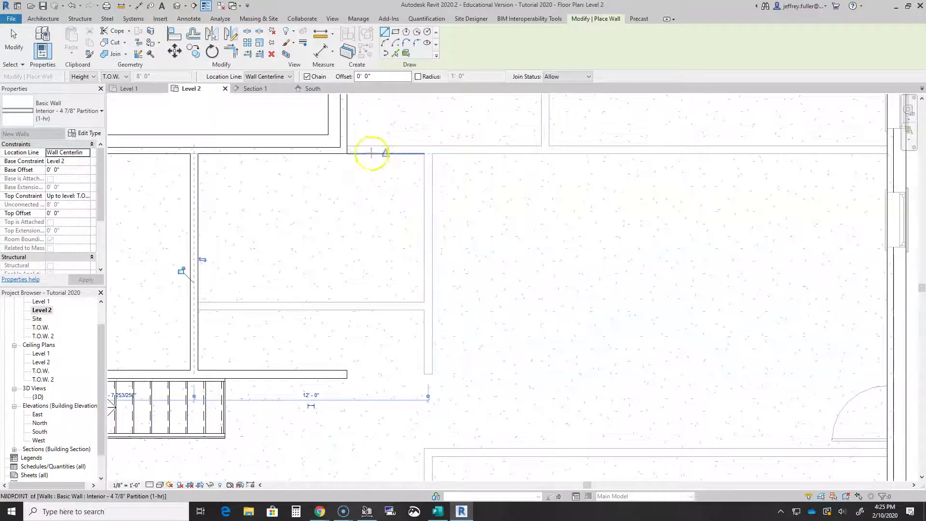
click(347, 150)
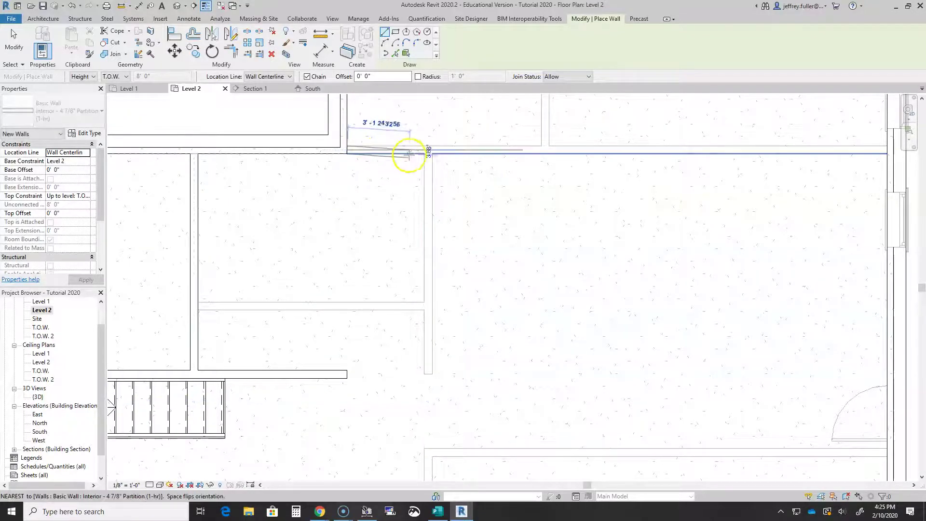
click(429, 151)
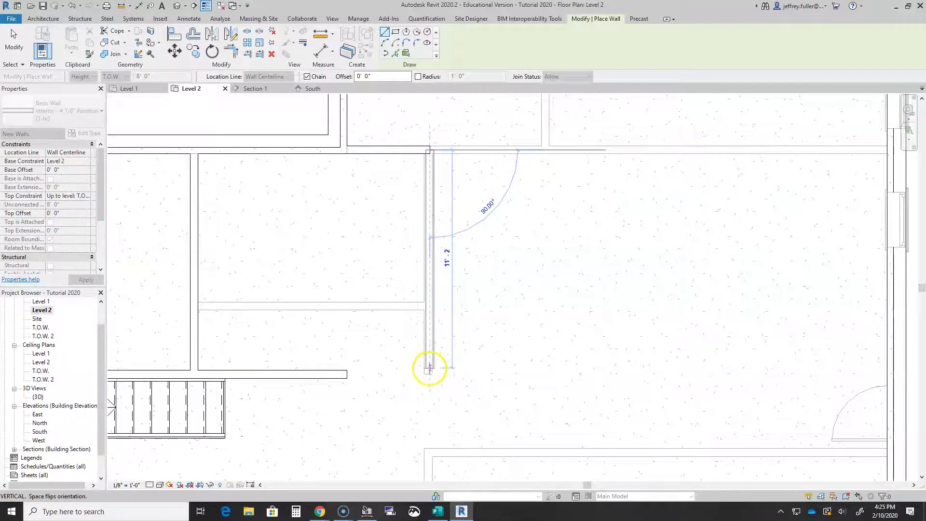
click(430, 375)
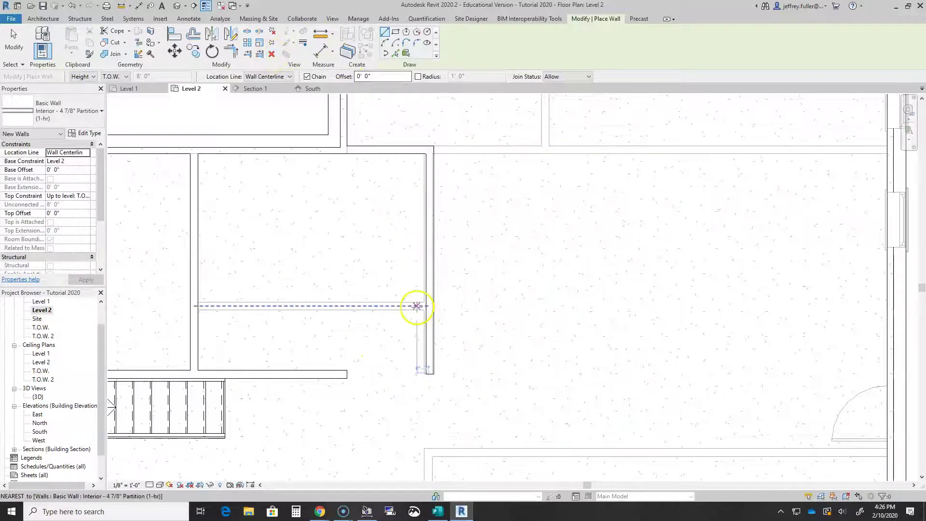
Trace the underlay cross partition with a 4 7/8" wall between the two parallel partitions above the stairs.
click(430, 306)
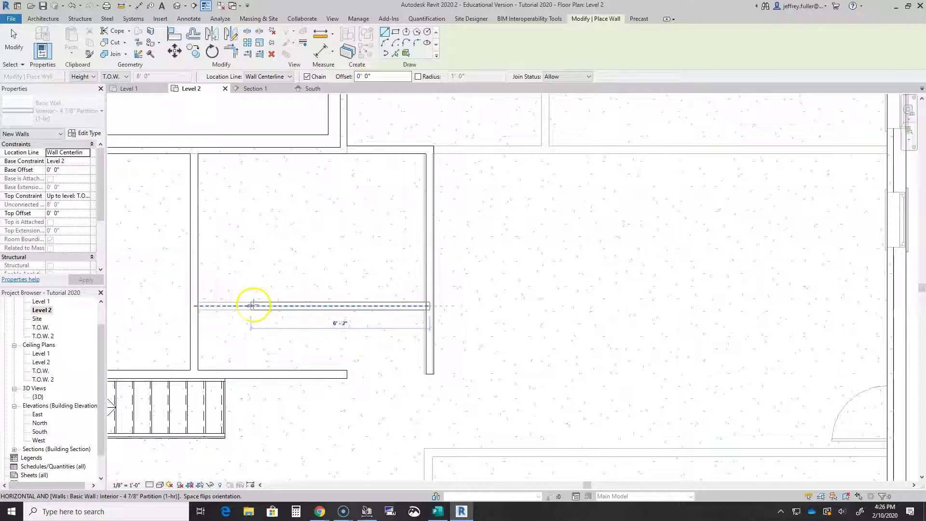
click(198, 306)
key(Escape)
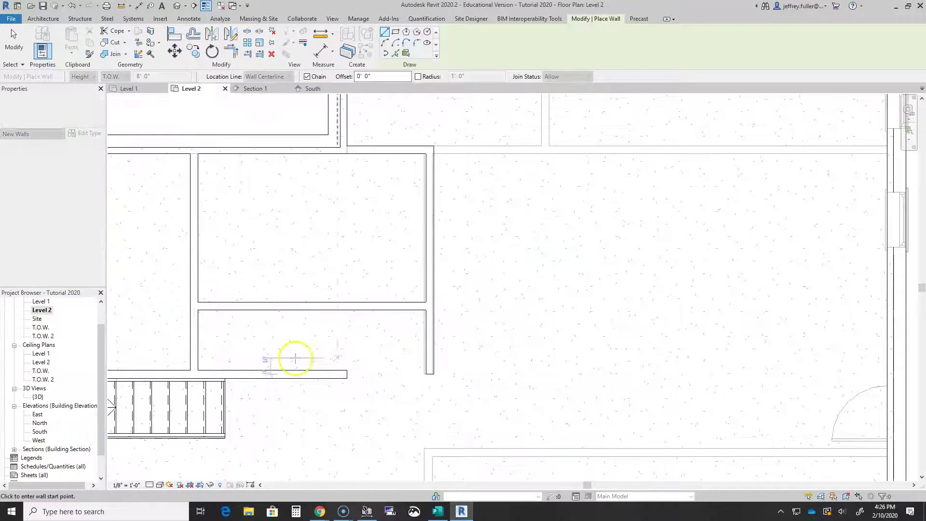
Leave the Wall command and examine the alignment of the new perpendicular partition with the underlay wall.
scroll(485, 241, up, 4)
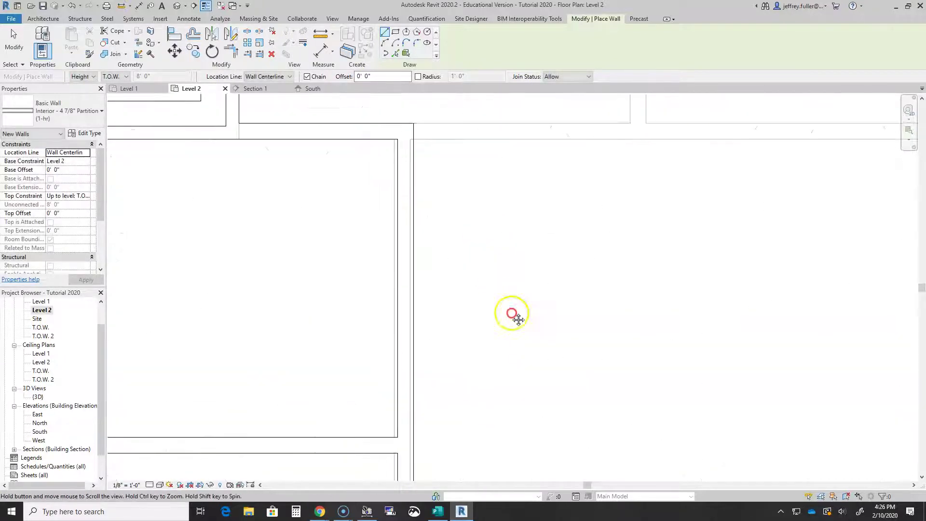
key(Escape)
click(419, 264)
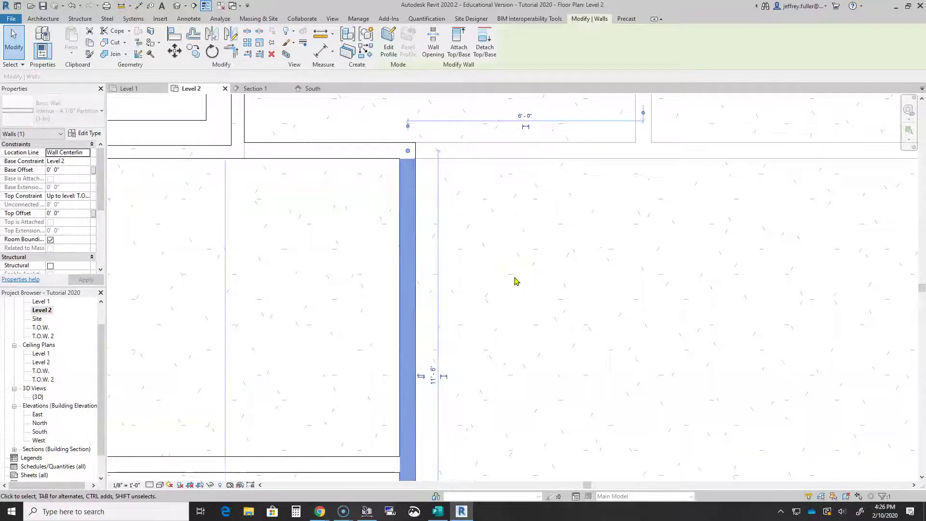
click(490, 264)
scroll(490, 264, down, 5)
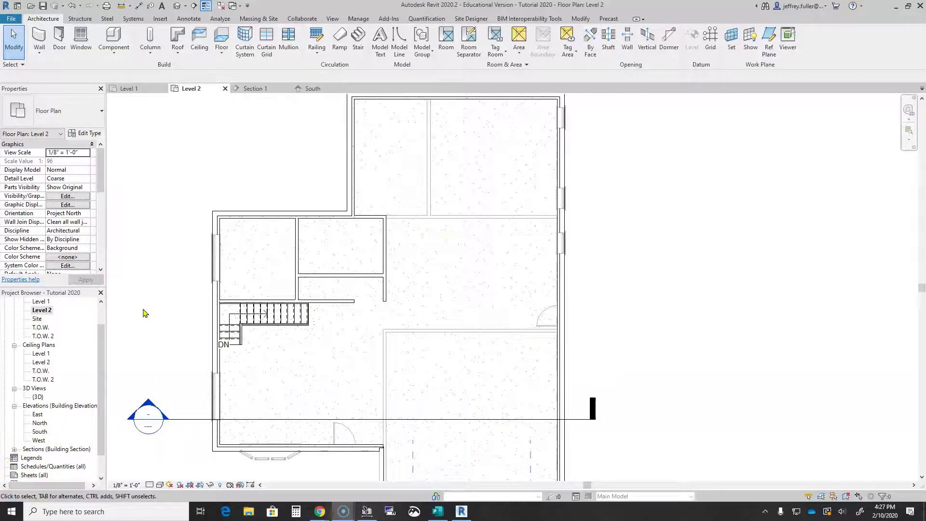
Select the 8" cast-in-place concrete floor at the exterior wall beside the stairs and open its boundary for editing.
scroll(269, 379, up, 3)
scroll(269, 380, down, 2)
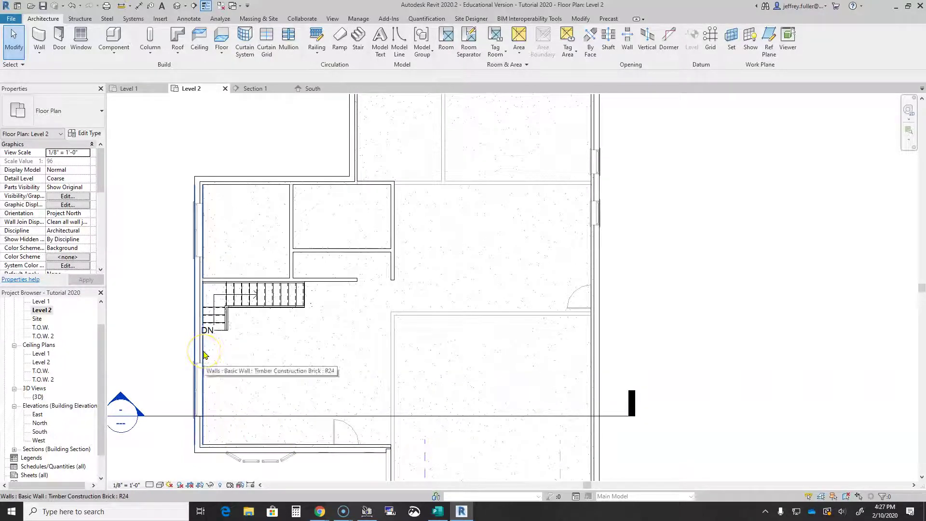
key(Tab)
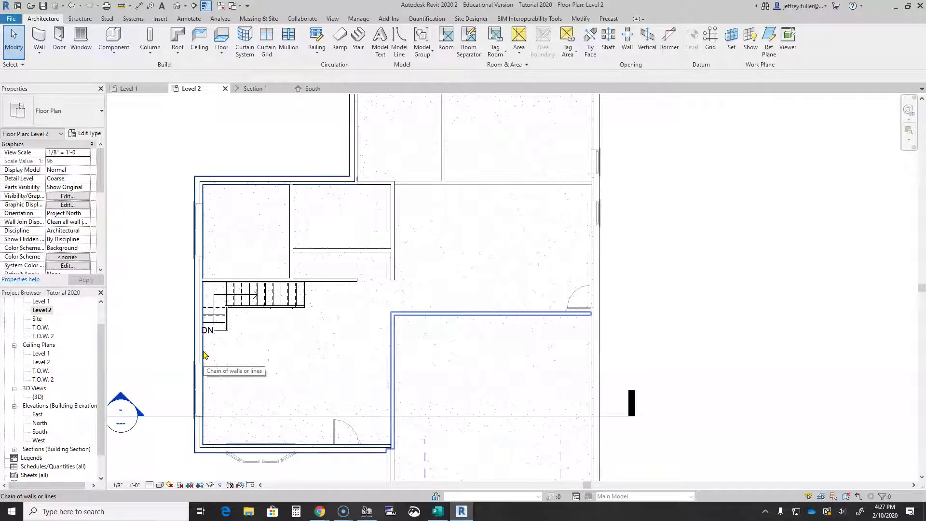
key(Tab)
key(Tab)
key(Tab)
key(Tab)
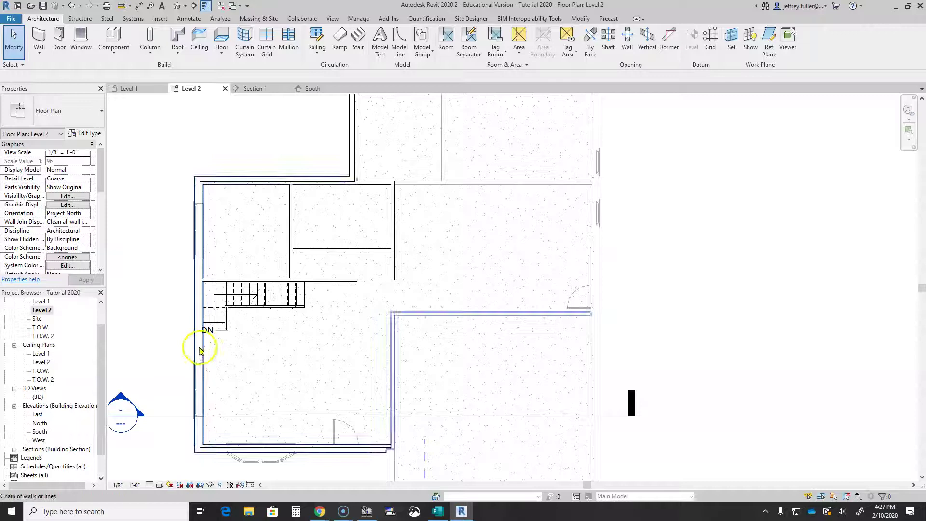
key(Tab)
key(Tab)
key(Tab)
key(Tab)
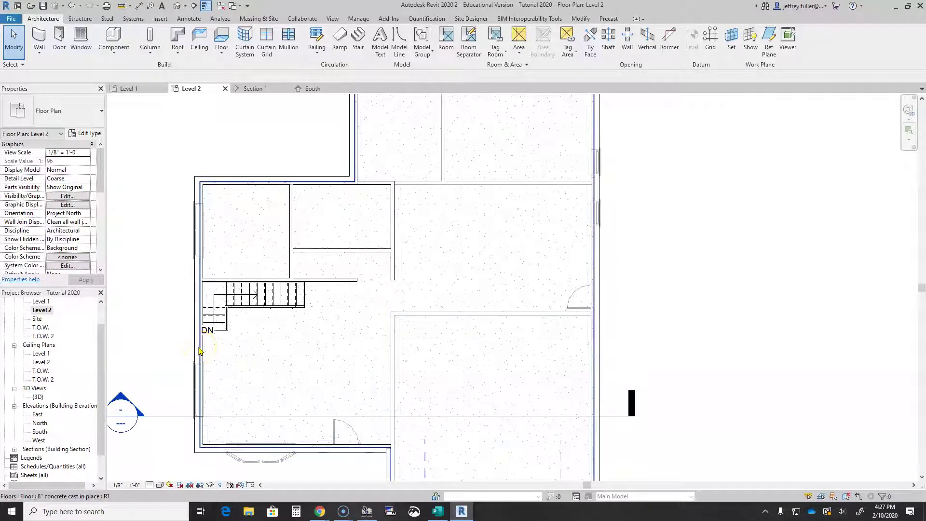
click(199, 350)
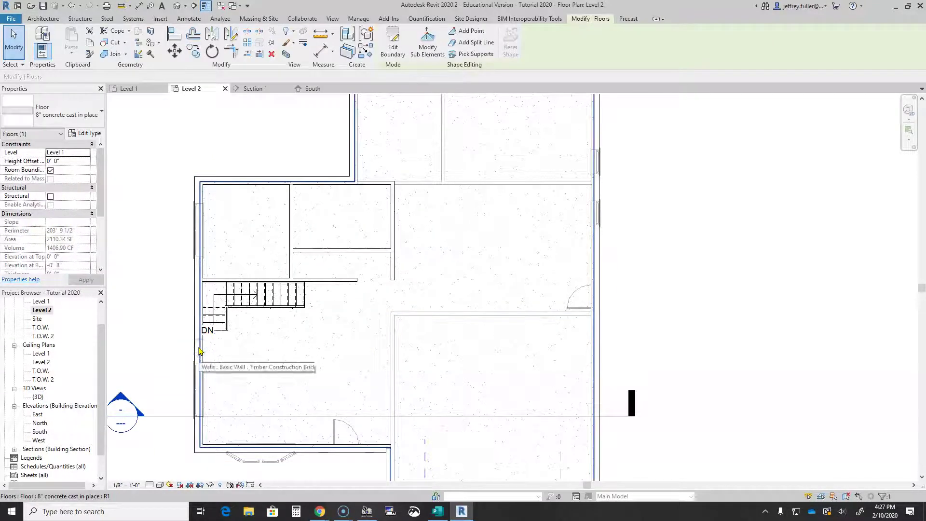
double_click(199, 350)
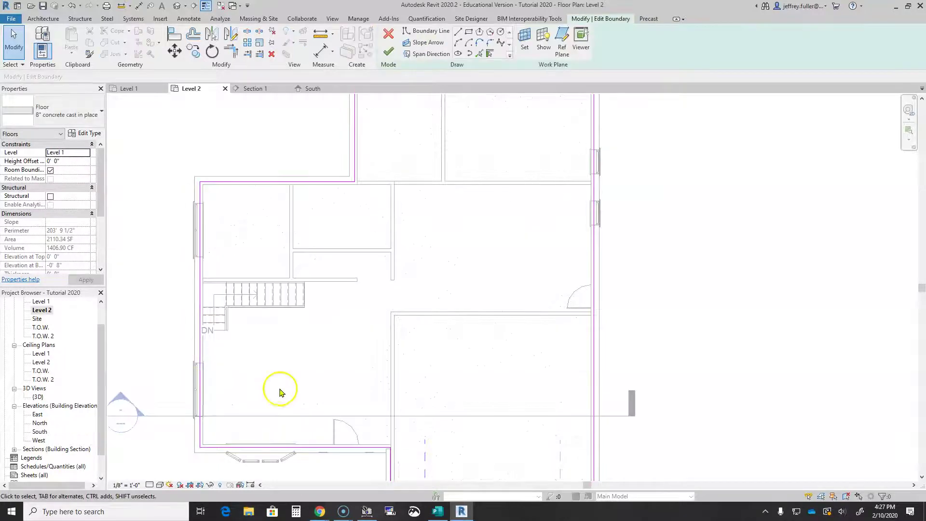
Draw a 42" helper line in the floor sketch from the stairs' open end, straight toward the front exterior wall.
scroll(291, 393, down, 2)
scroll(203, 451, up, 2)
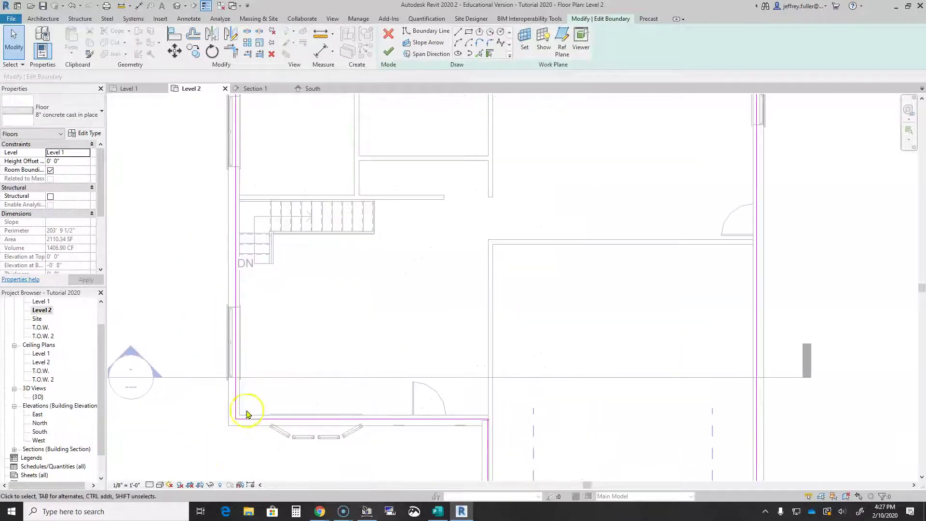
scroll(303, 267, up, 2)
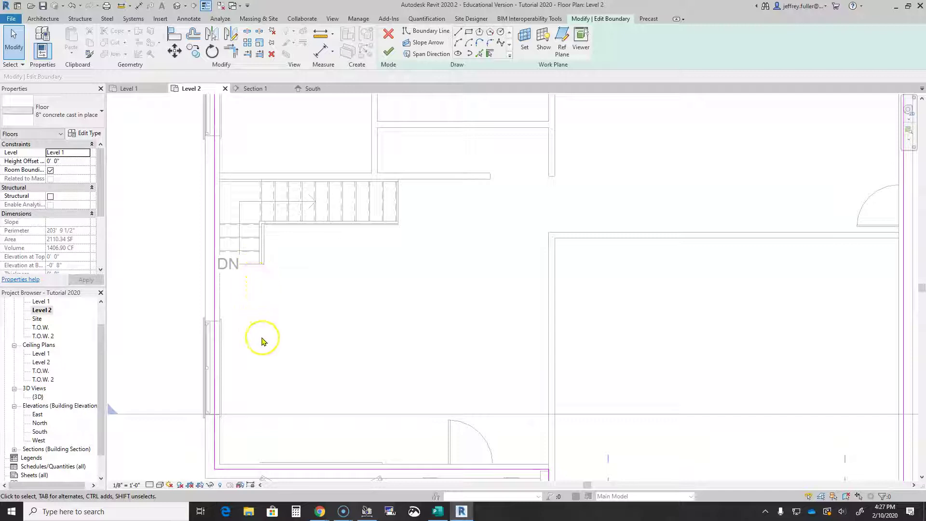
click(449, 53)
click(459, 32)
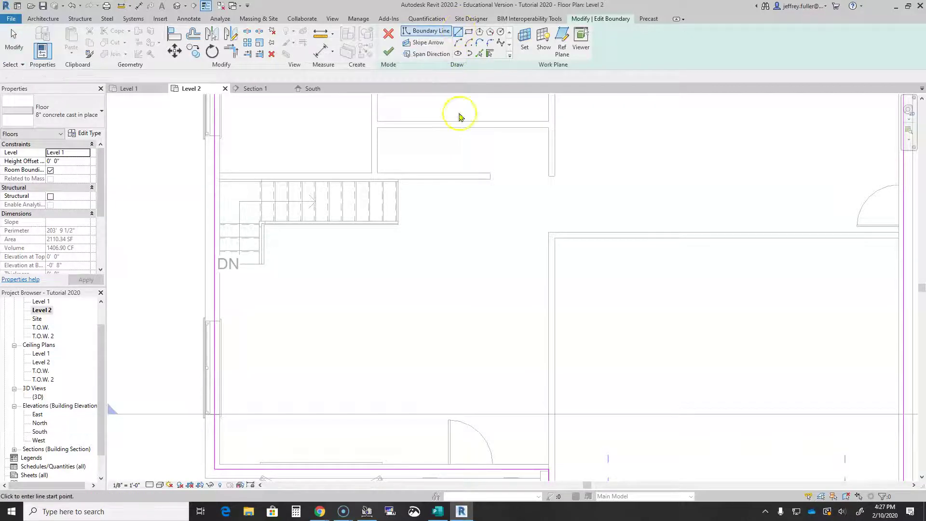
click(251, 264)
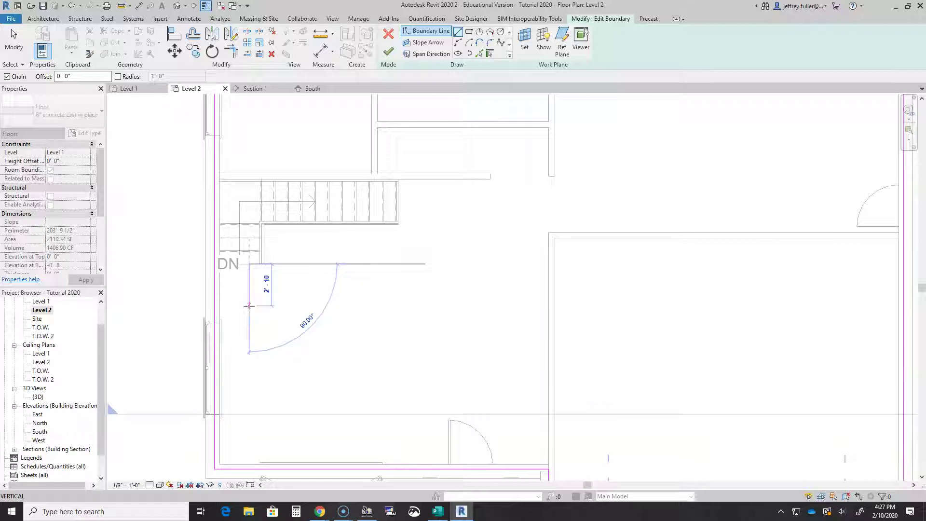
text(42)
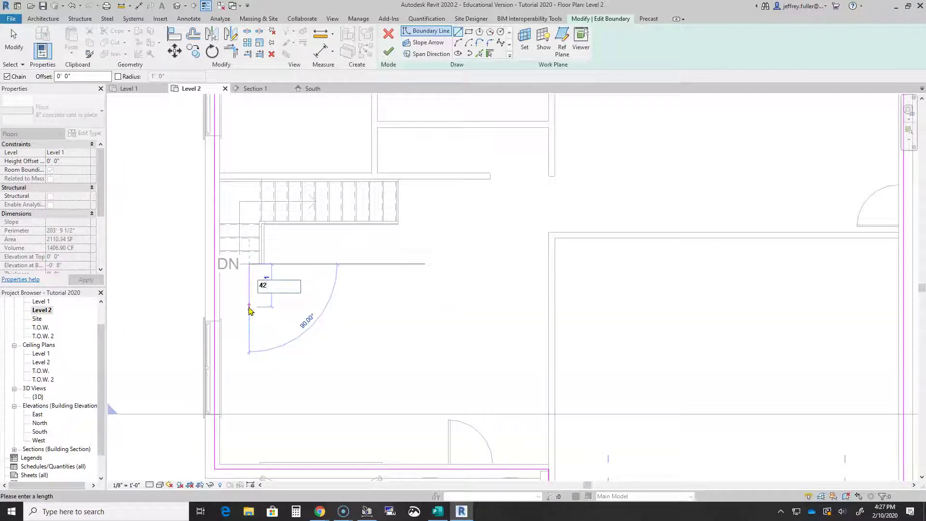
key(Return)
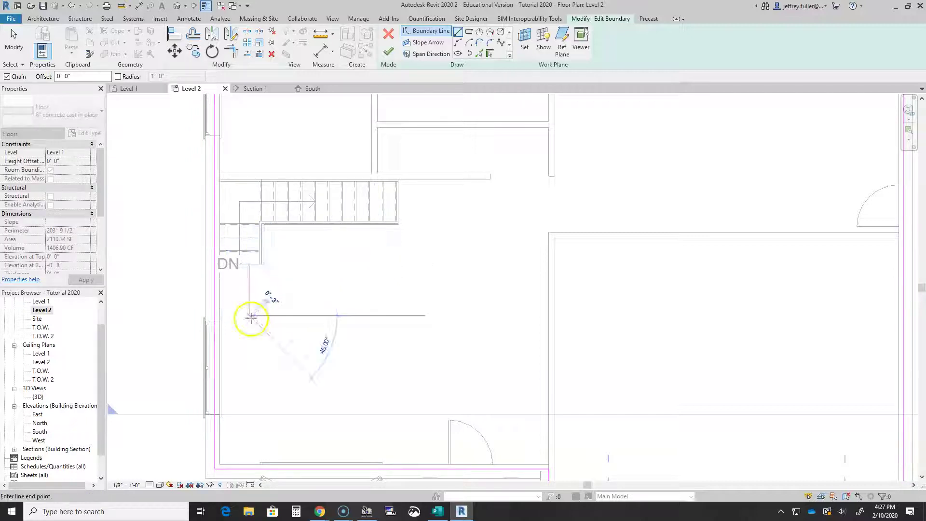
key(Escape)
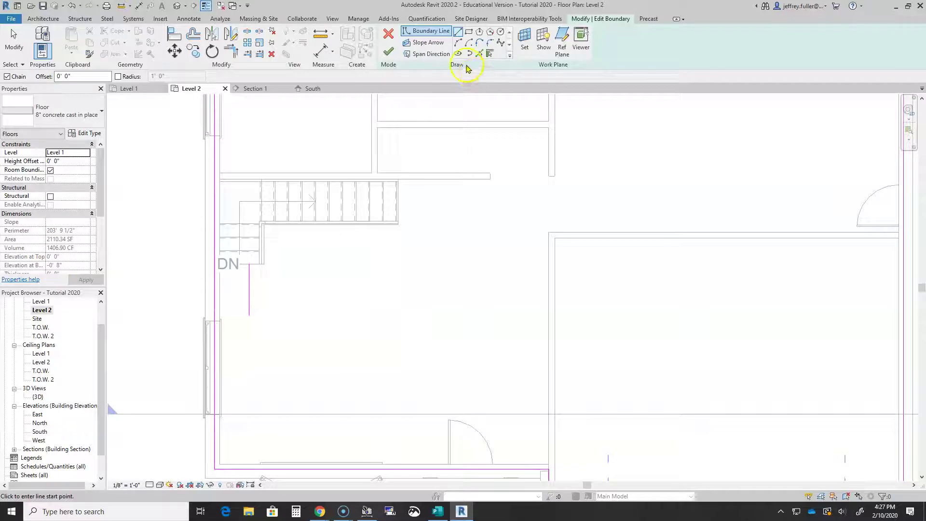
key(Escape)
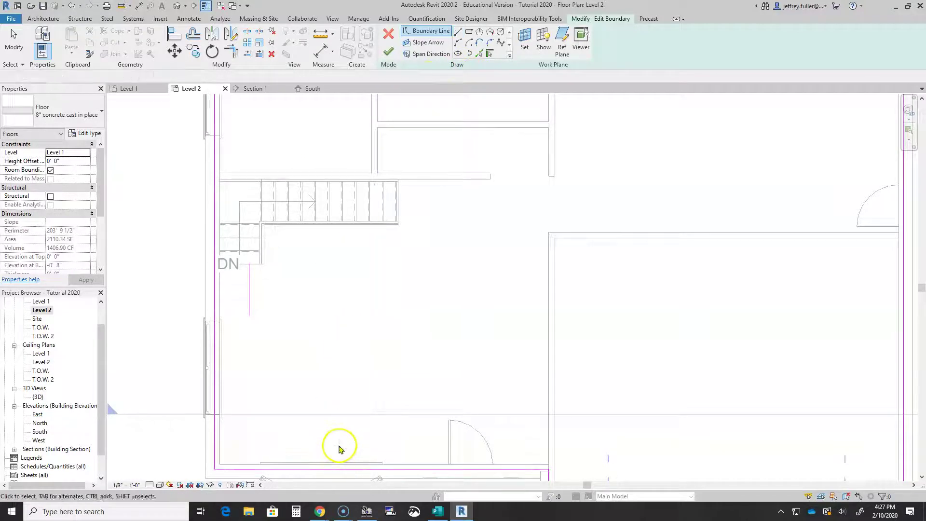
Move the front floor boundary line back to the far end of the 42" helper line.
click(342, 468)
drag(346, 465, 331, 314)
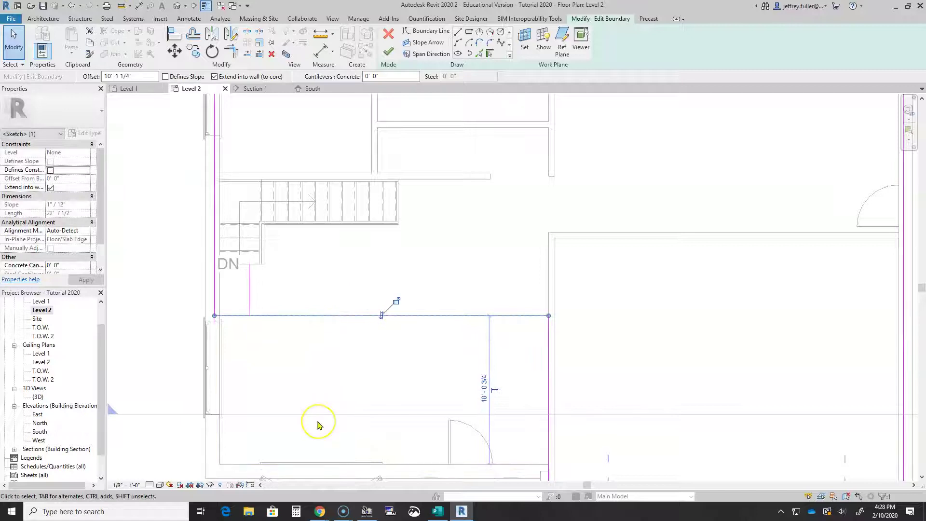
scroll(451, 338, down, 3)
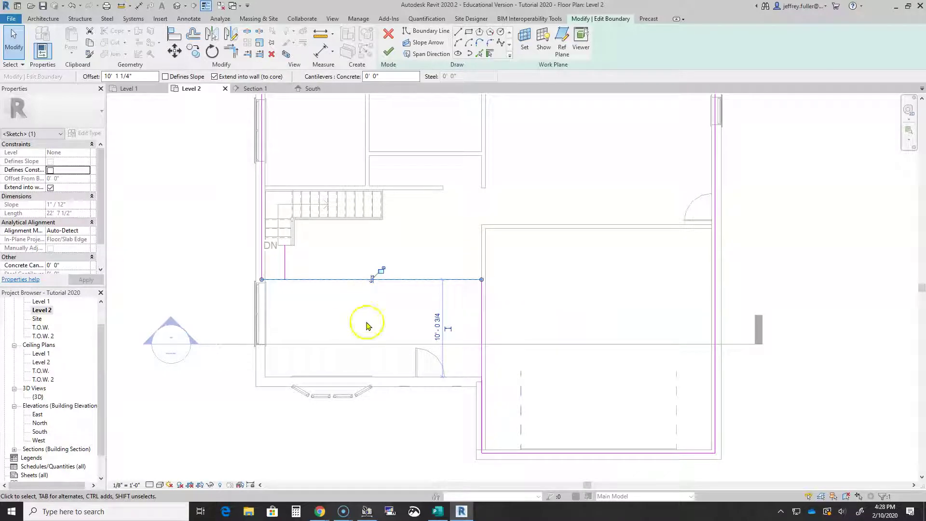
Delete the helper line that intersects the floor boundary and finish the boundary edit.
click(389, 51)
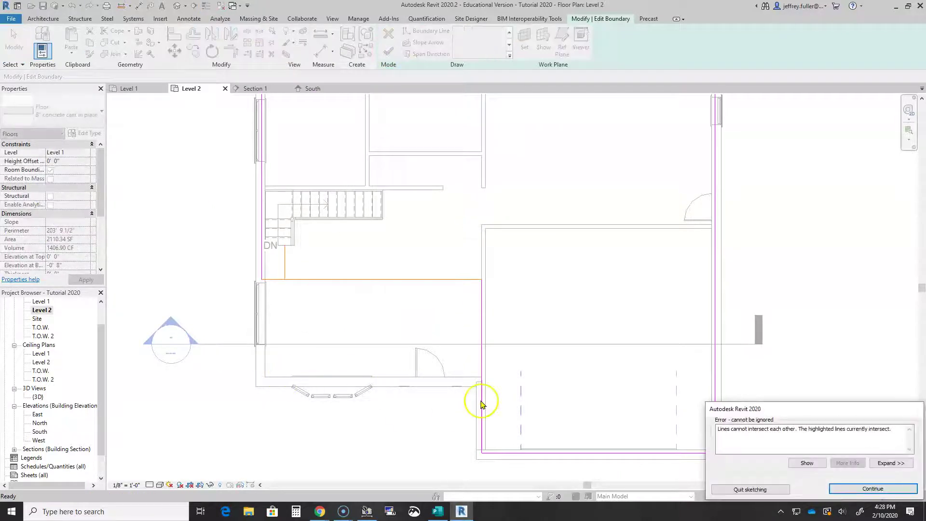
click(849, 488)
click(287, 262)
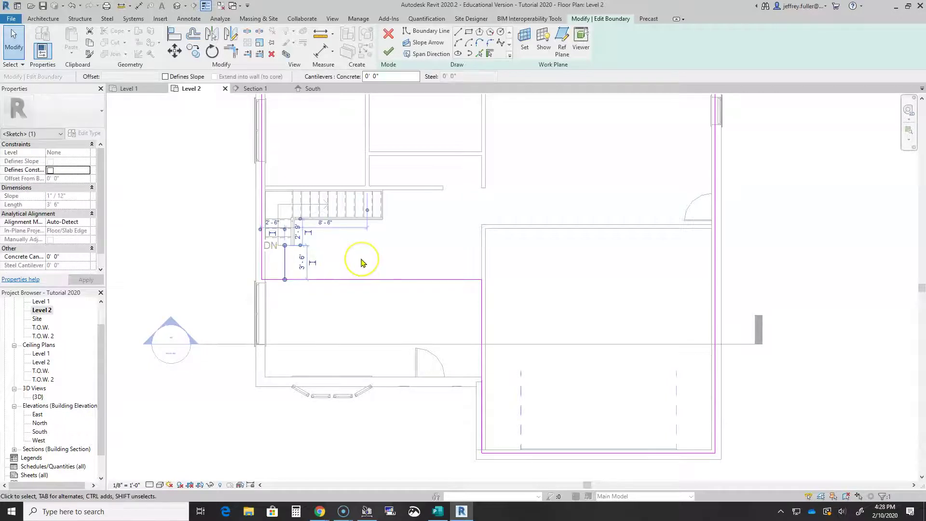
key(Delete)
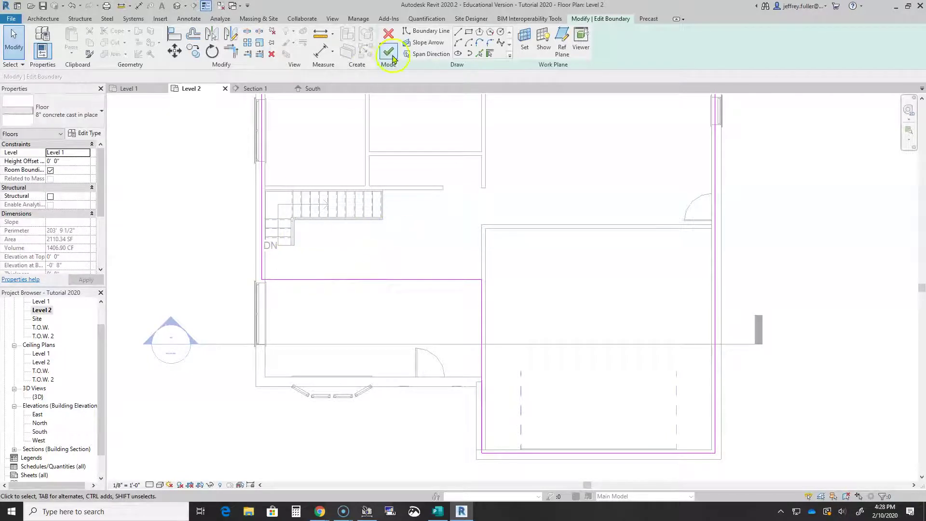
click(393, 59)
scroll(333, 301, down, 1)
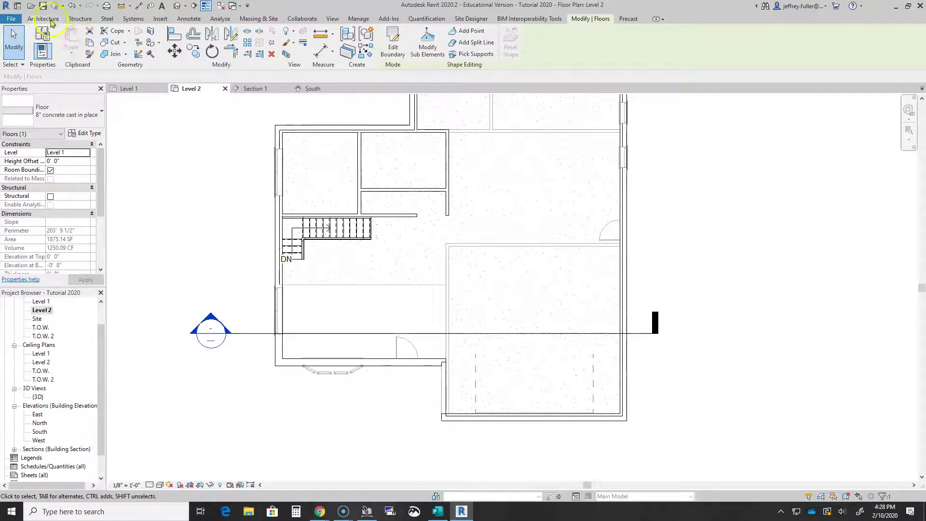
Sketch a railing path with a 6" offset along the floor's open edge near the stairs and down the adjoining interior wall to the front wall.
click(51, 21)
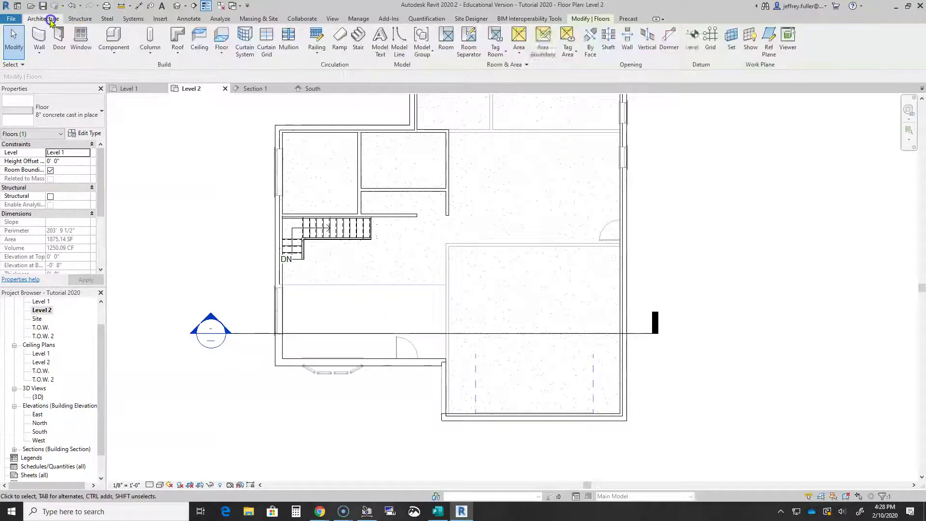
click(316, 38)
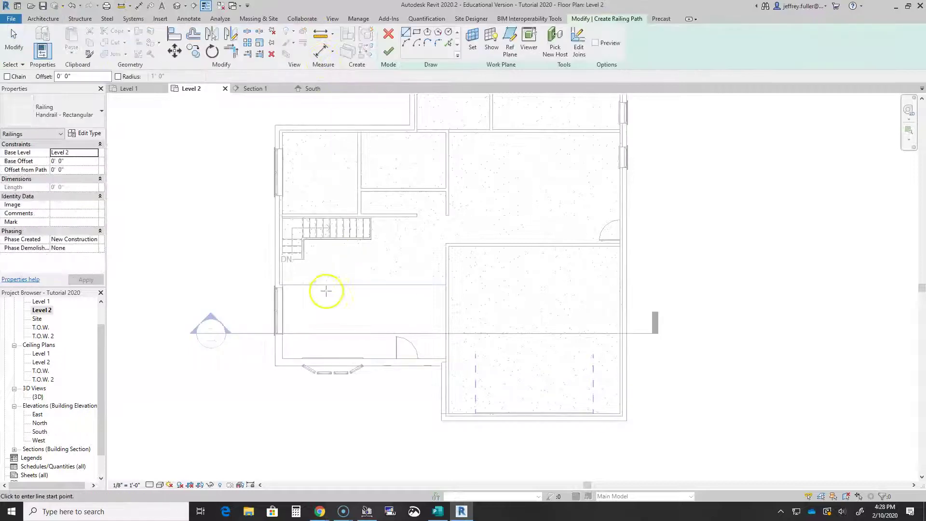
scroll(326, 290, up, 3)
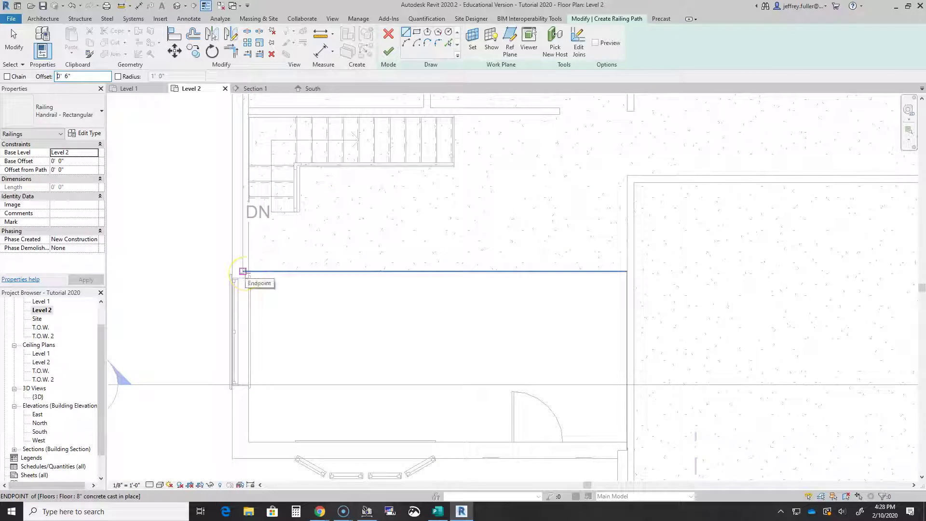
click(243, 271)
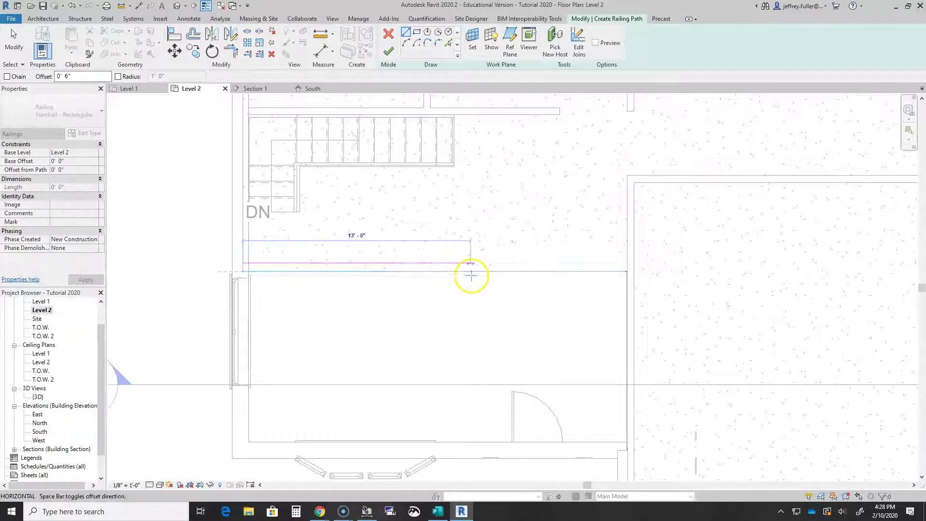
click(626, 271)
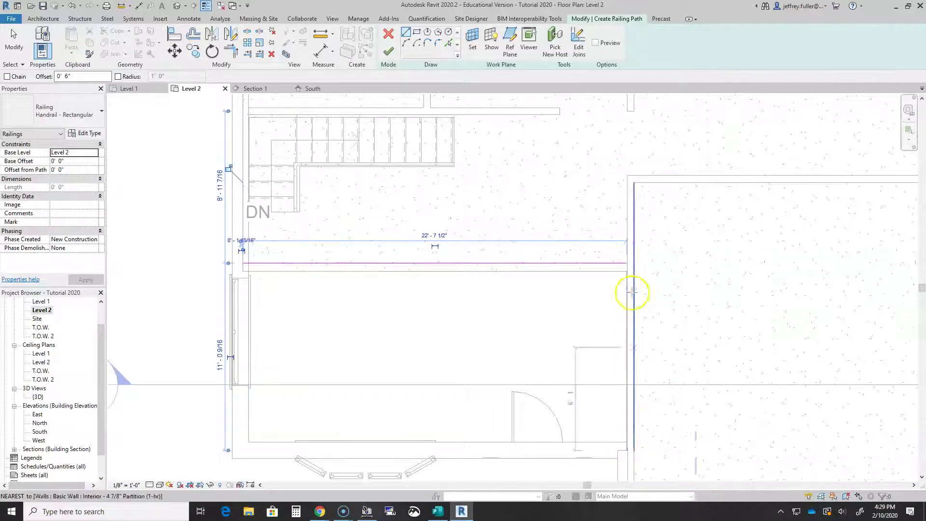
click(625, 263)
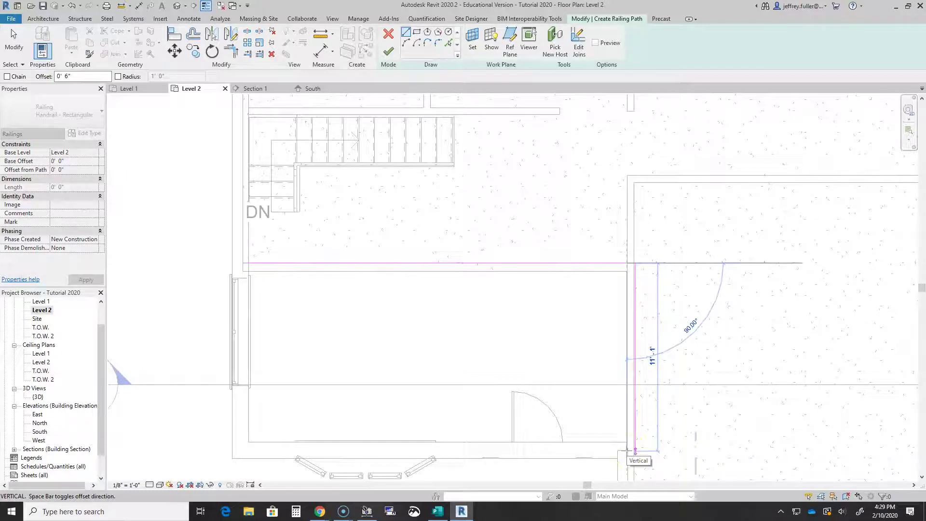
click(634, 451)
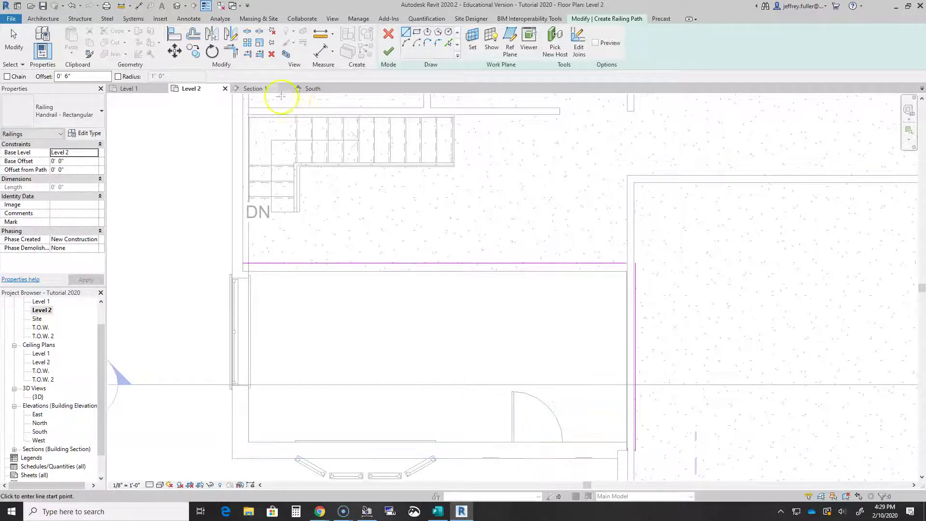
Set the railing line offset to 0" for drawing at the front end of the path.
drag(75, 76, 44, 80)
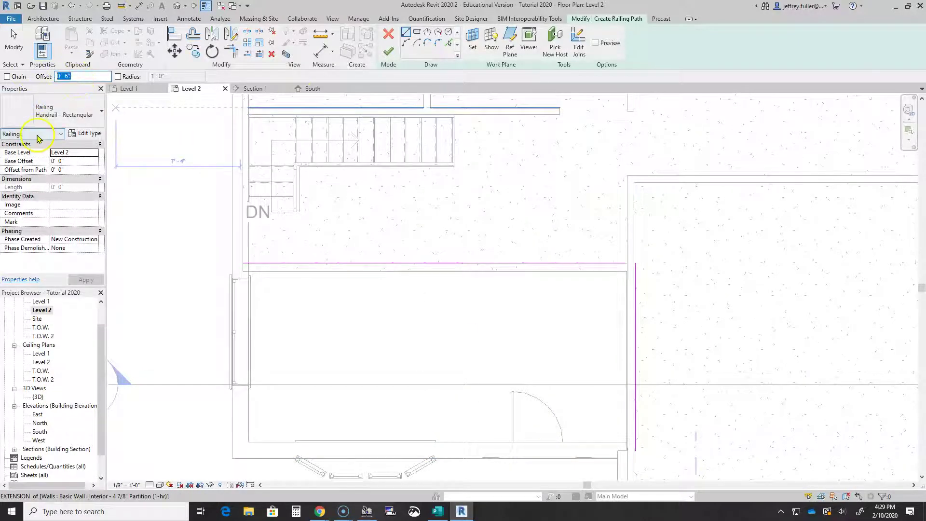
scroll(647, 436, up, 1)
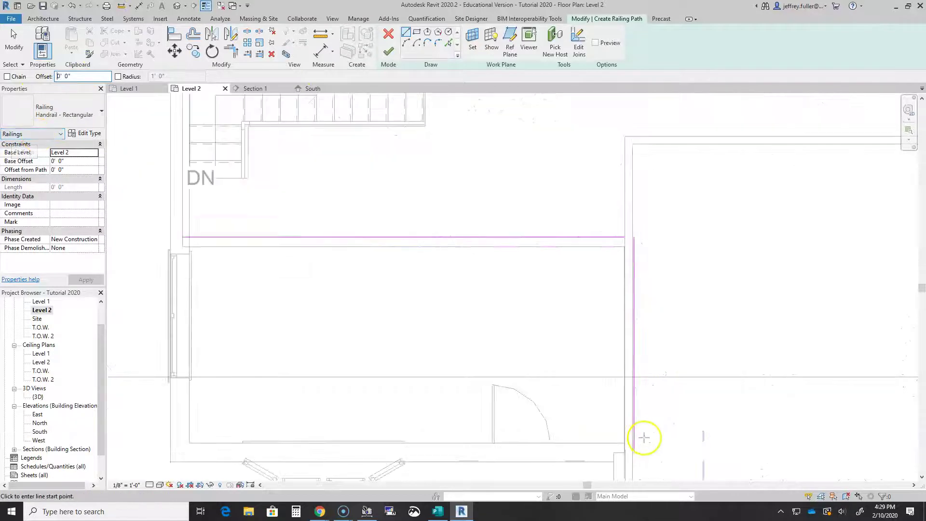
scroll(651, 434, up, 1)
middle_drag(651, 434, 574, 279)
scroll(574, 279, up, 1)
scroll(527, 282, up, 1)
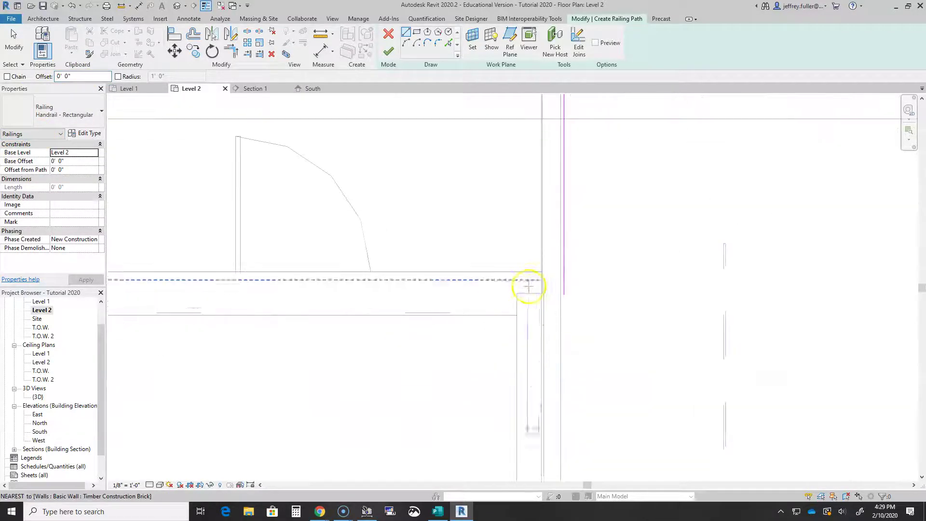
click(562, 294)
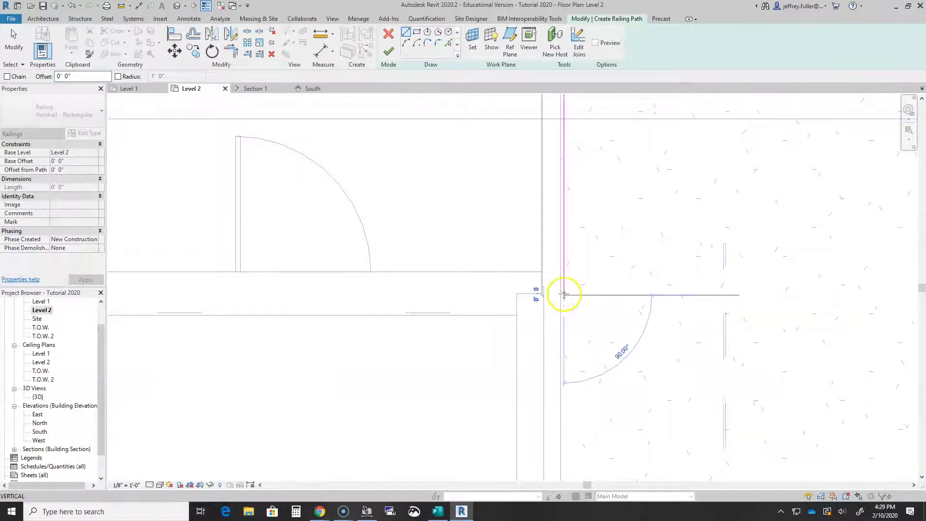
key(Escape)
middle_drag(580, 301, 585, 471)
scroll(587, 401, down, 3)
key(Escape)
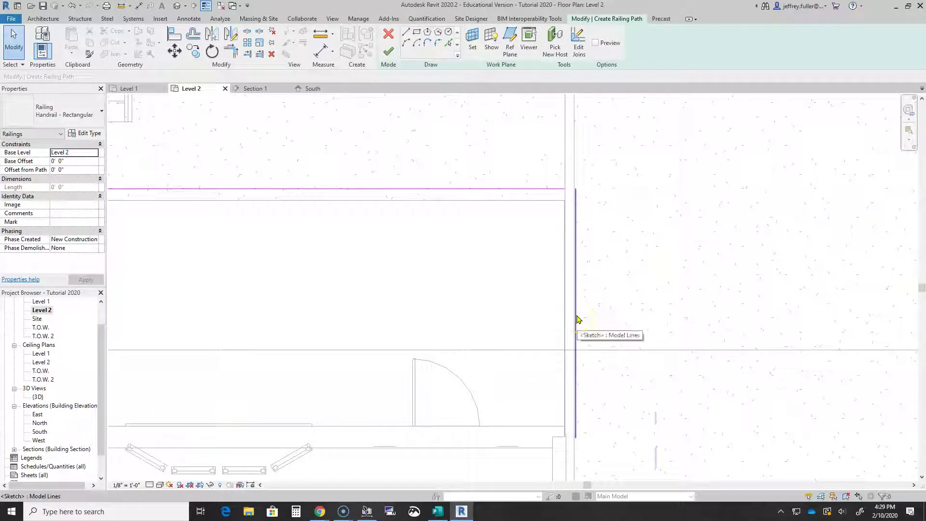
scroll(579, 319, down, 2)
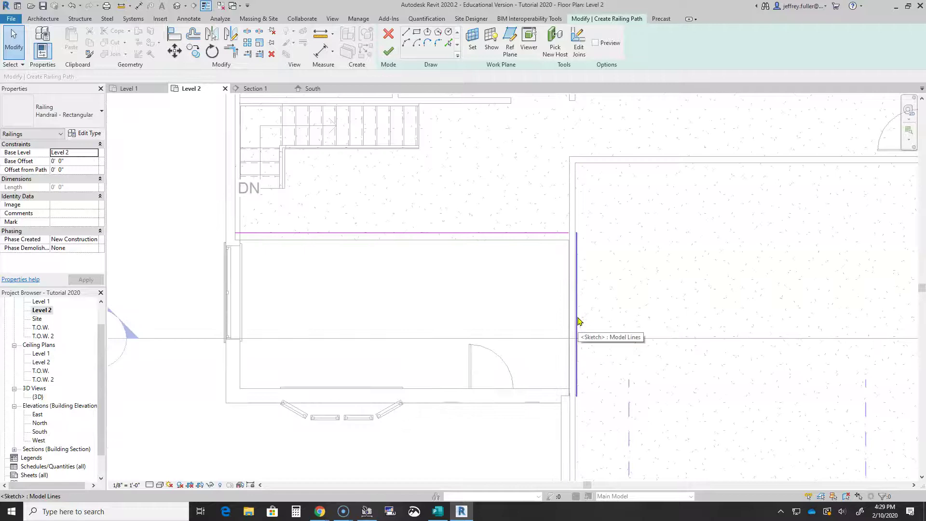
scroll(577, 318, up, 2)
scroll(578, 318, down, 2)
click(577, 391)
click(375, 163)
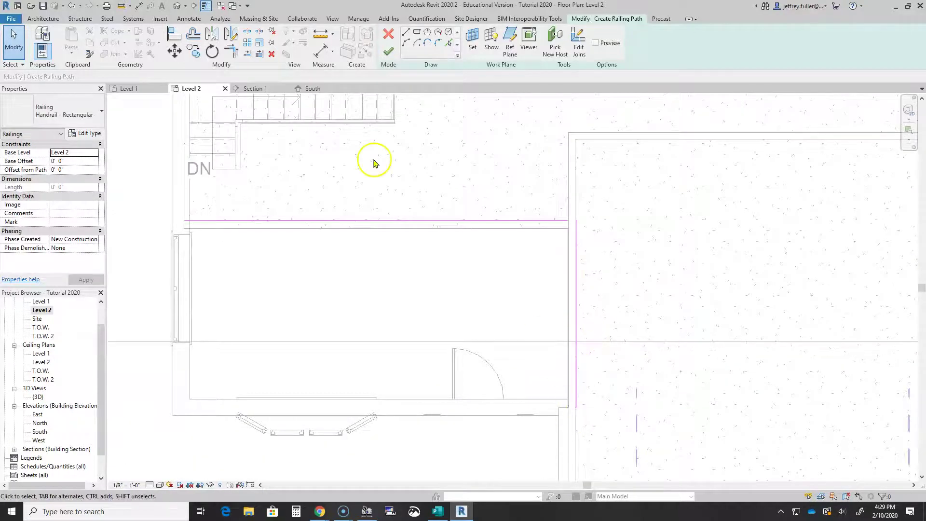
Draw a short railing line from the path's front end across the interior wall's thickness to its far face.
click(404, 37)
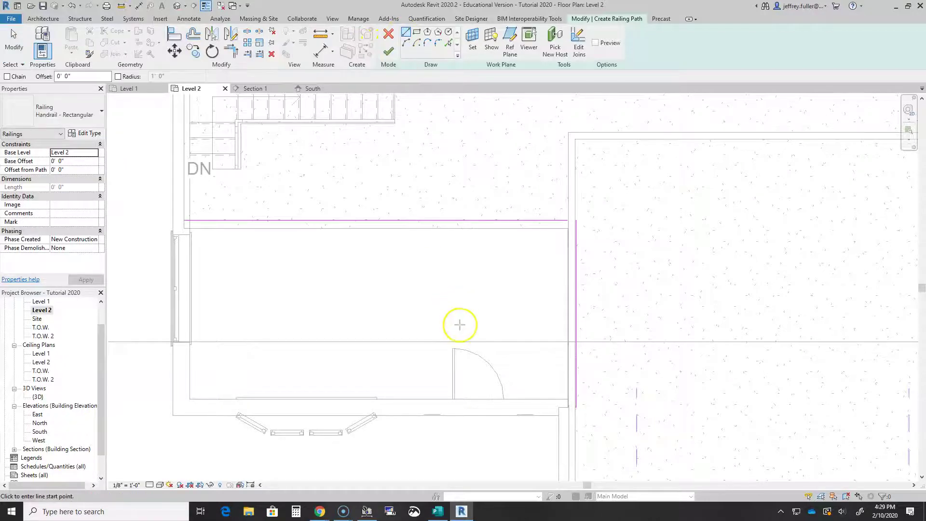
scroll(571, 418, up, 3)
click(605, 386)
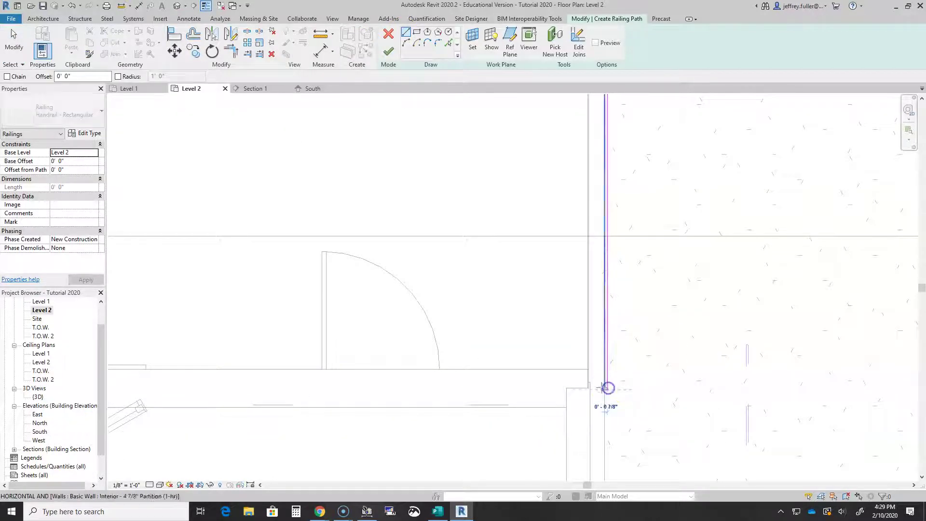
click(589, 388)
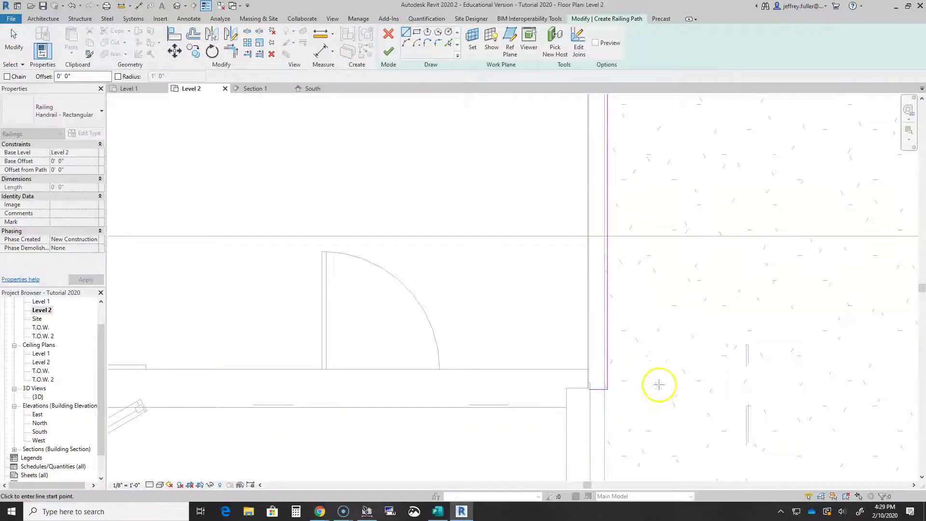
key(Escape)
key(Escape)
scroll(507, 296, down, 4)
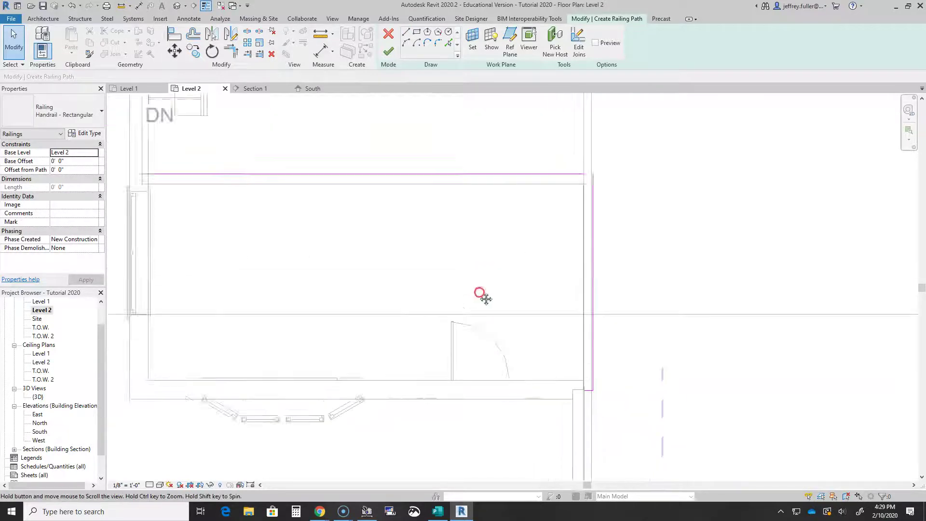
Trim the two long railing lines into a corner where they meet and finish the railing sketch.
middle_drag(491, 315, 274, 305)
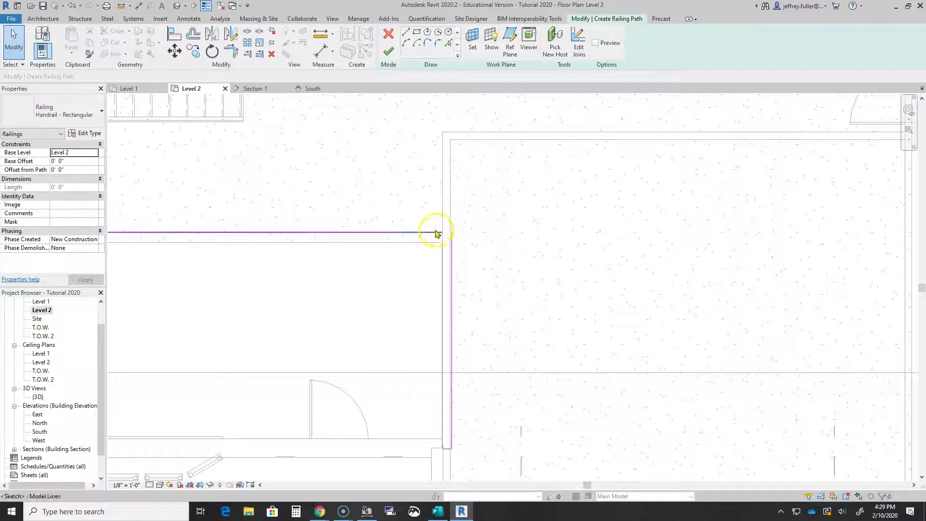
click(232, 51)
click(410, 237)
click(450, 258)
key(Escape)
middle_drag(283, 355, 568, 358)
key(Escape)
scroll(568, 356, down, 1)
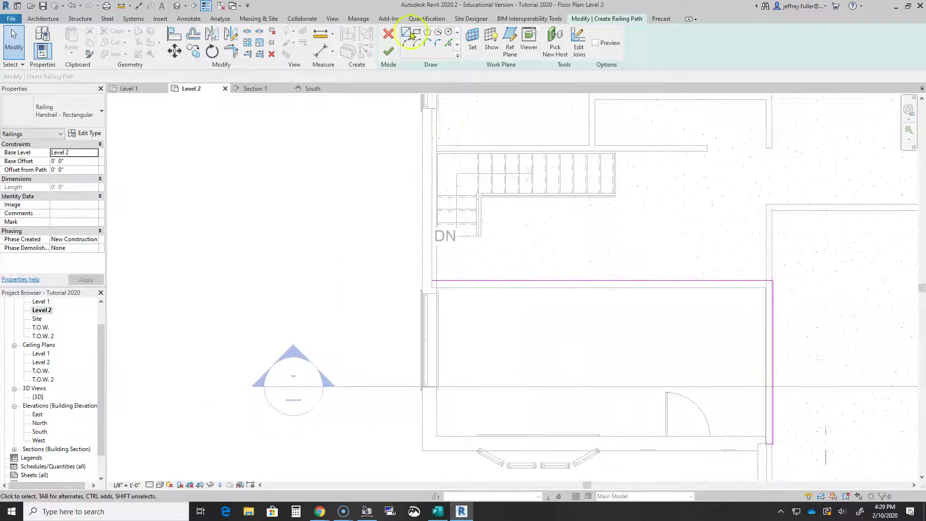
click(389, 52)
key(Escape)
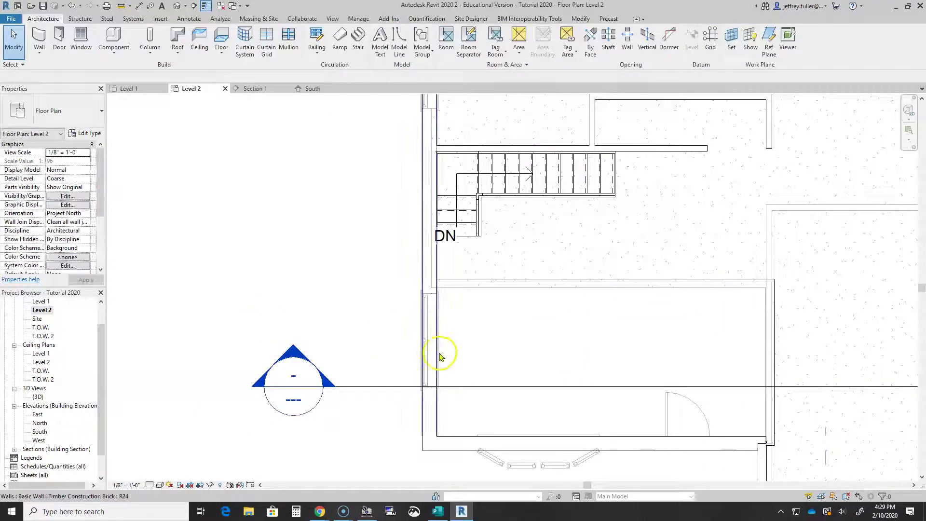
Draw an Interior - 4 7/8" Partition wall about 17' 6" long from the exterior wall over the wall below, ending in line with the rear partition.
middle_drag(440, 356, 145, 322)
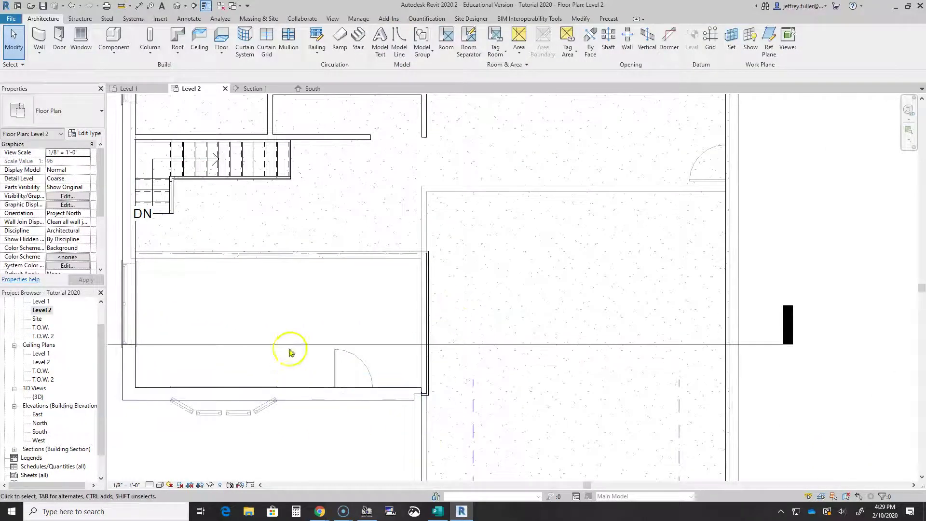
scroll(292, 345, down, 2)
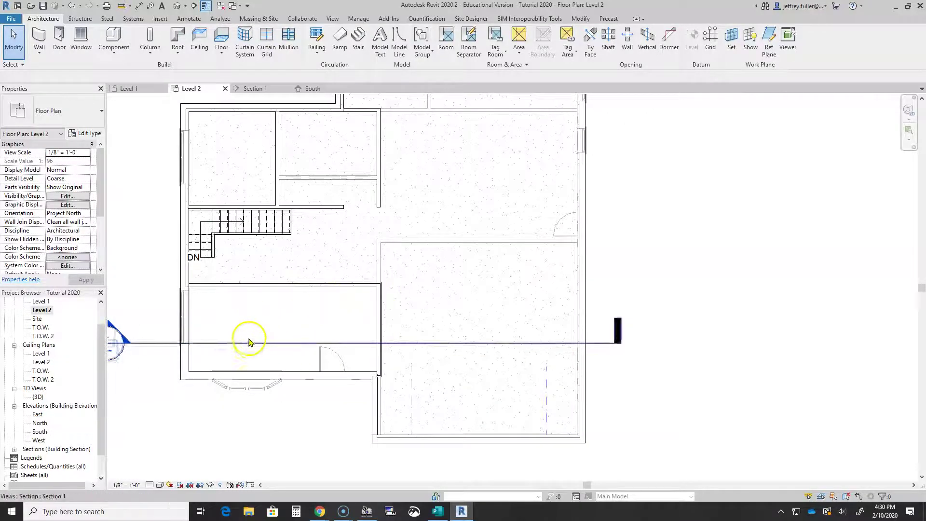
middle_drag(225, 336, 251, 413)
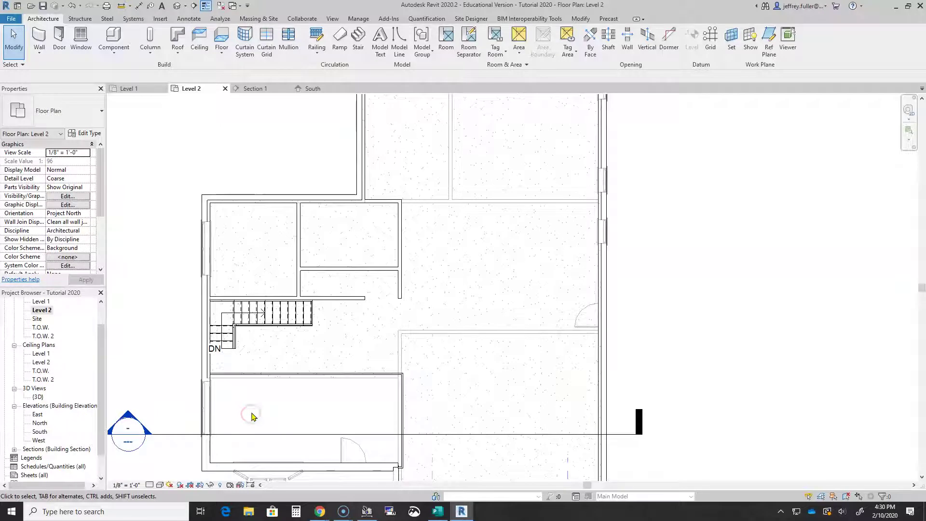
scroll(597, 331, down, 4)
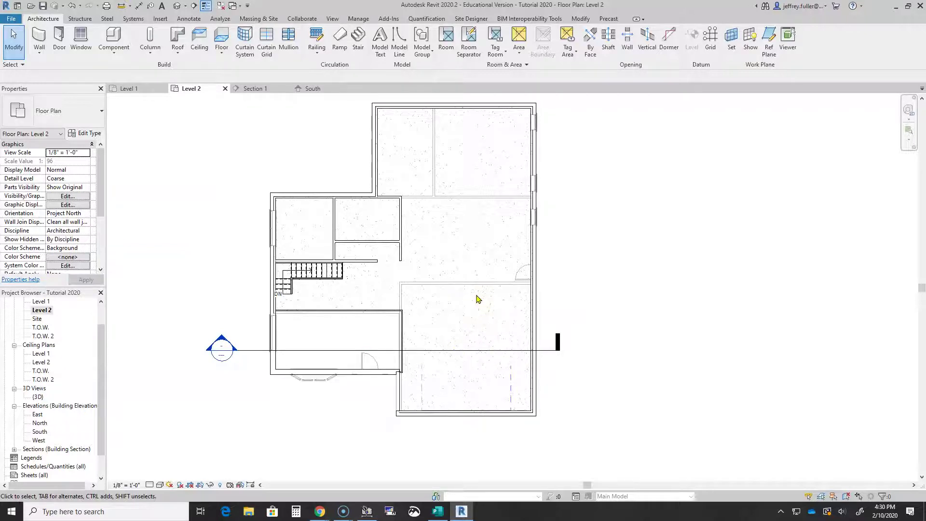
click(40, 35)
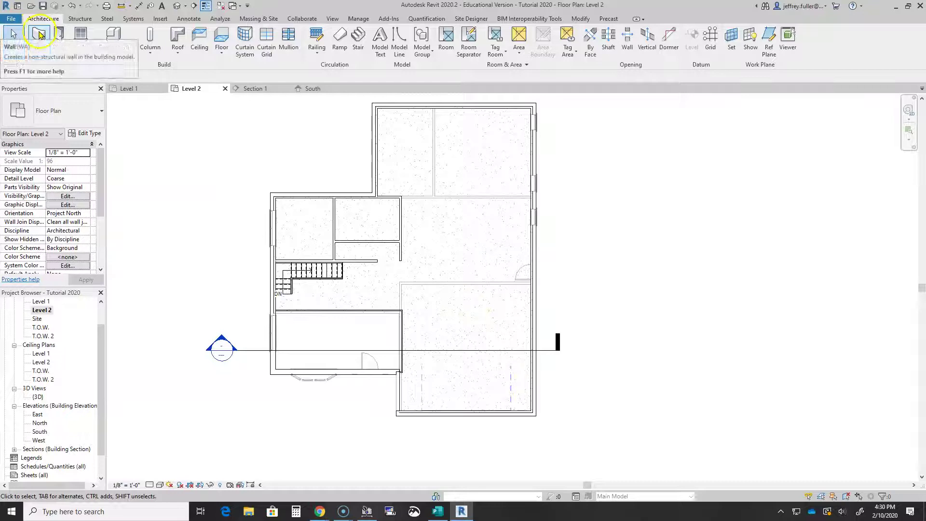
click(525, 284)
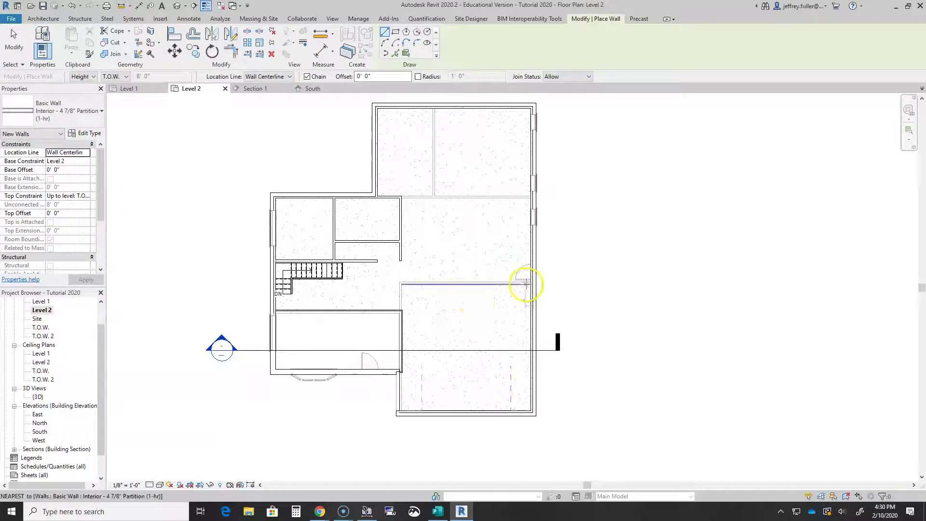
scroll(532, 284, up, 3)
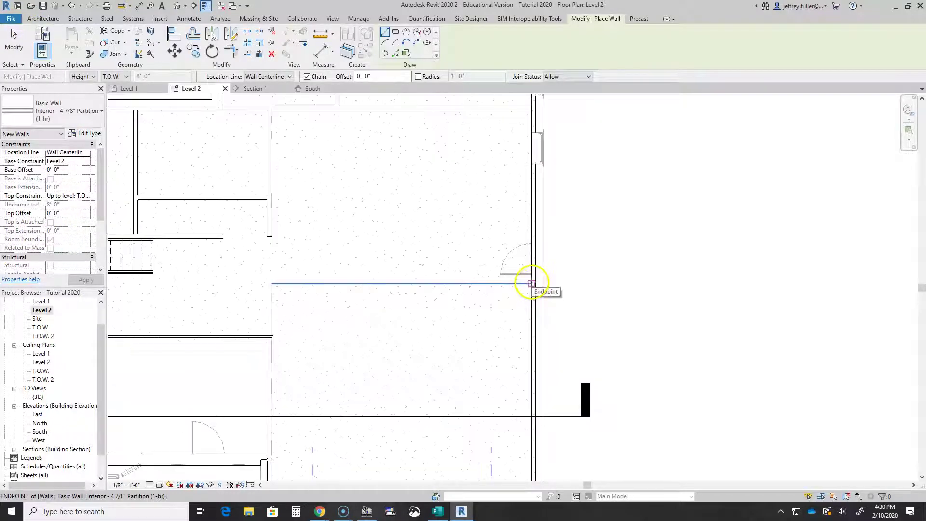
scroll(531, 283, up, 3)
click(531, 283)
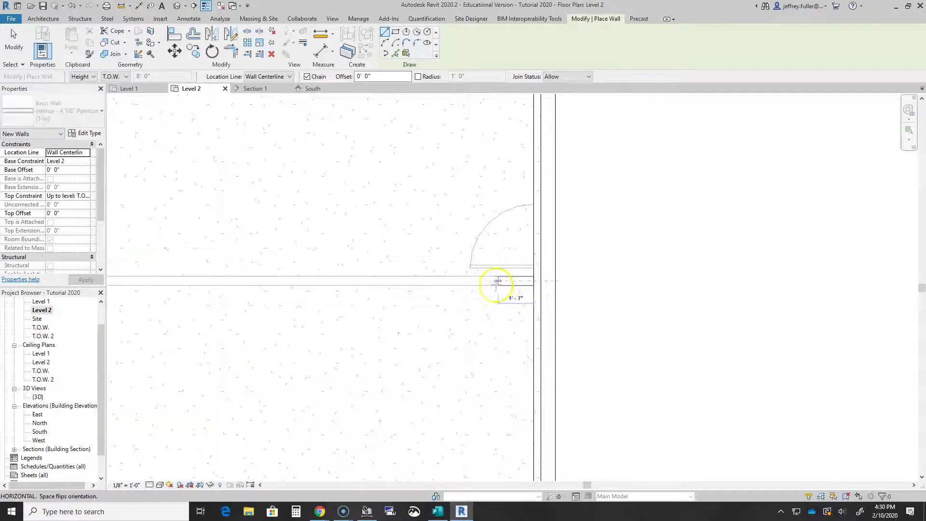
scroll(345, 283, down, 3)
middle_drag(365, 288, 501, 292)
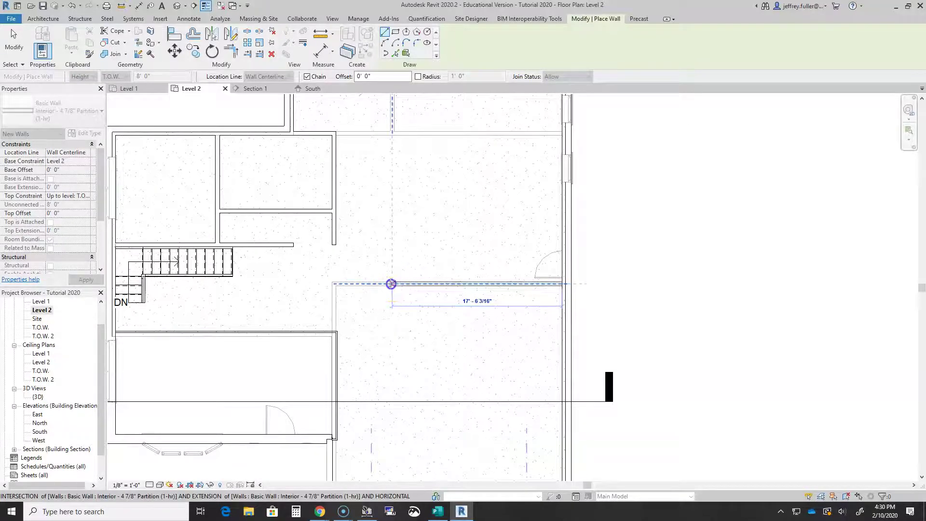
click(390, 283)
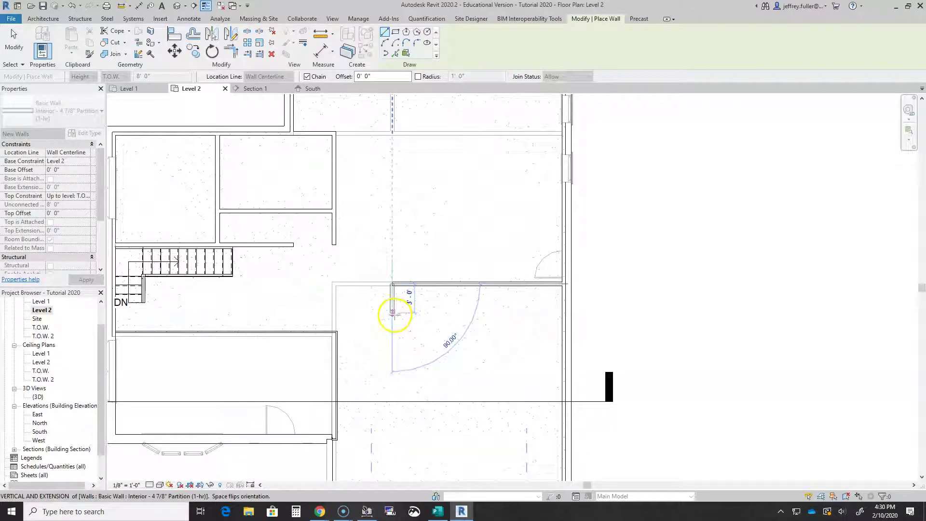
Continue the partition 3' toward the front and back to the exterior wall to enclose a closet, and end wall placement.
click(394, 314)
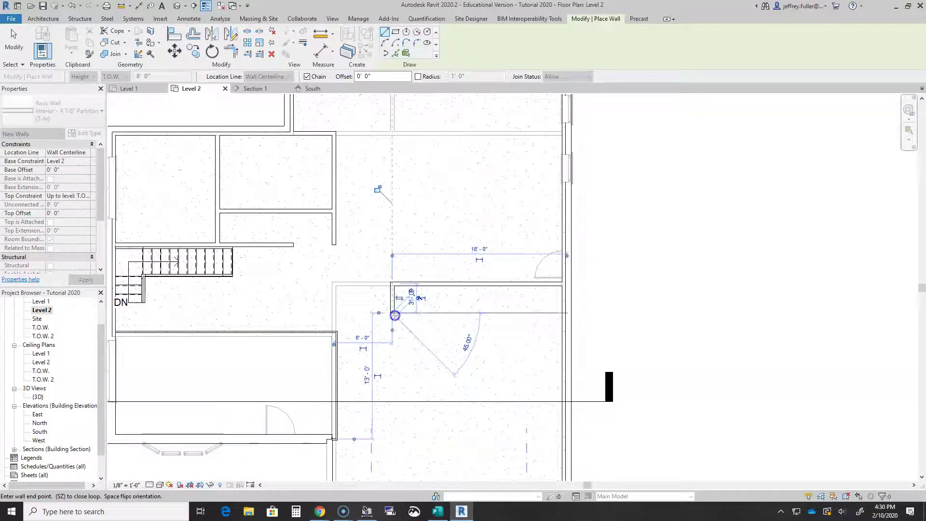
click(562, 312)
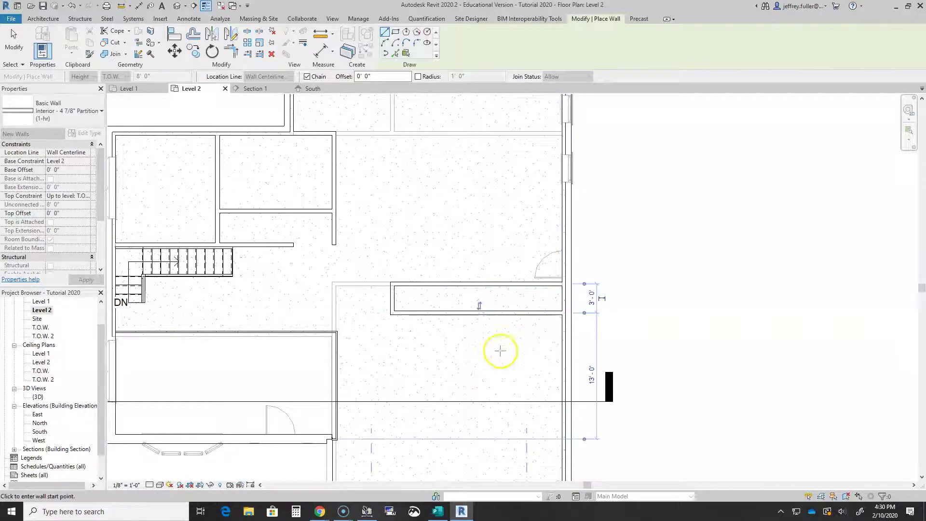
key(Escape)
scroll(448, 382, down, 2)
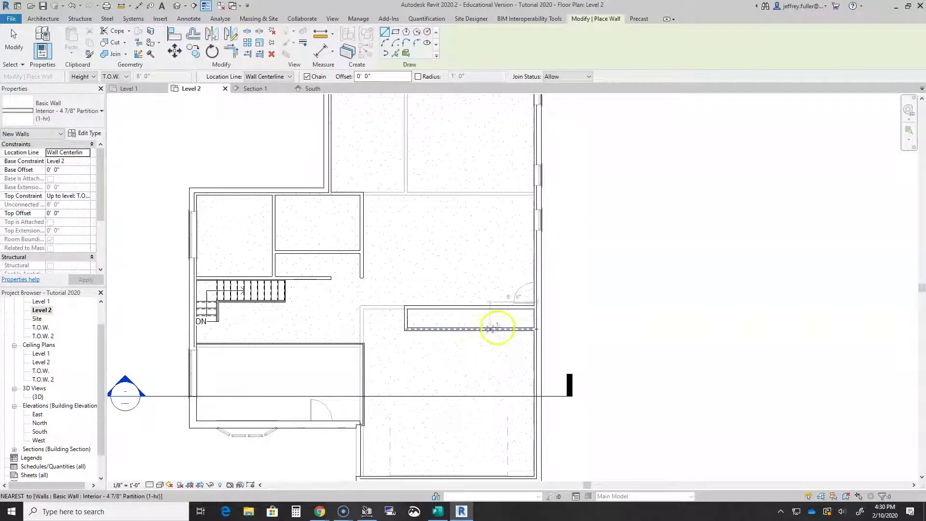
key(Escape)
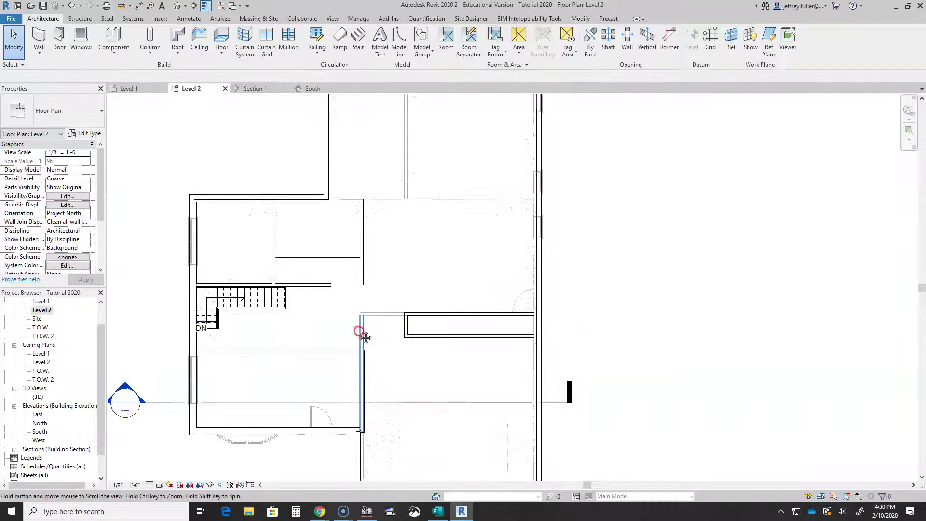
Offset a copy of the interior wall east of the small rooms 3' 6" toward the east exterior wall.
middle_drag(361, 331, 384, 401)
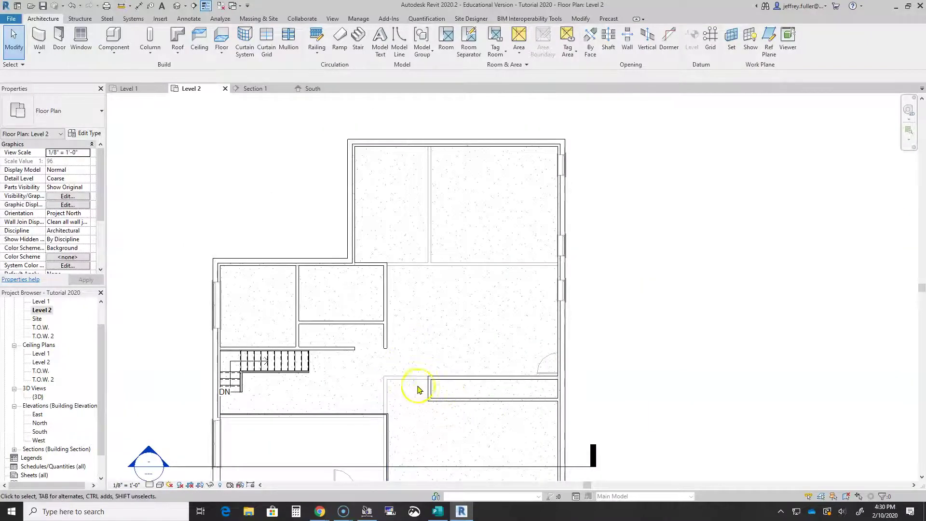
middle_drag(420, 355, 374, 361)
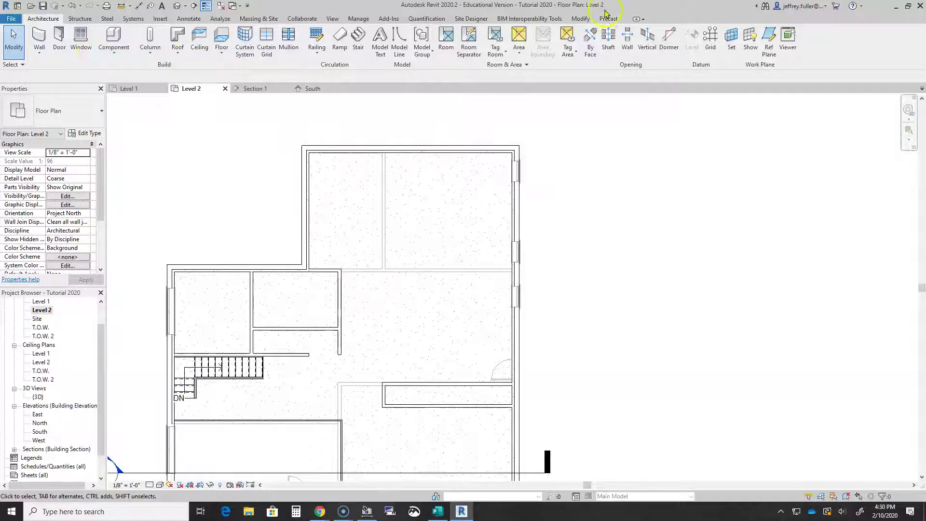
click(588, 18)
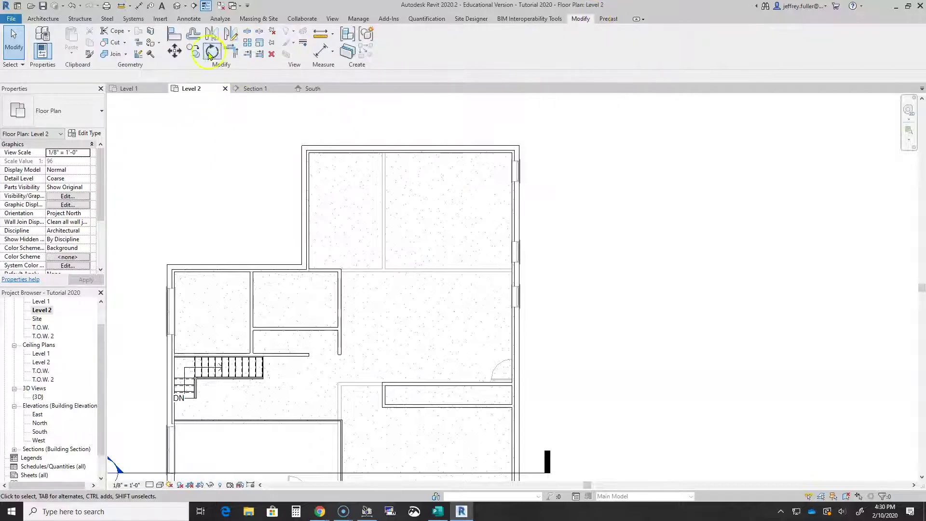
click(194, 34)
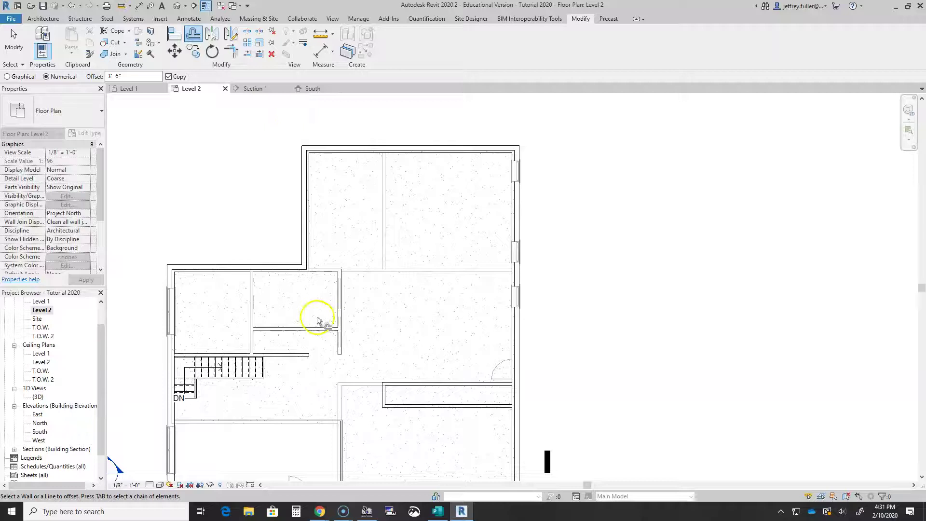
click(342, 328)
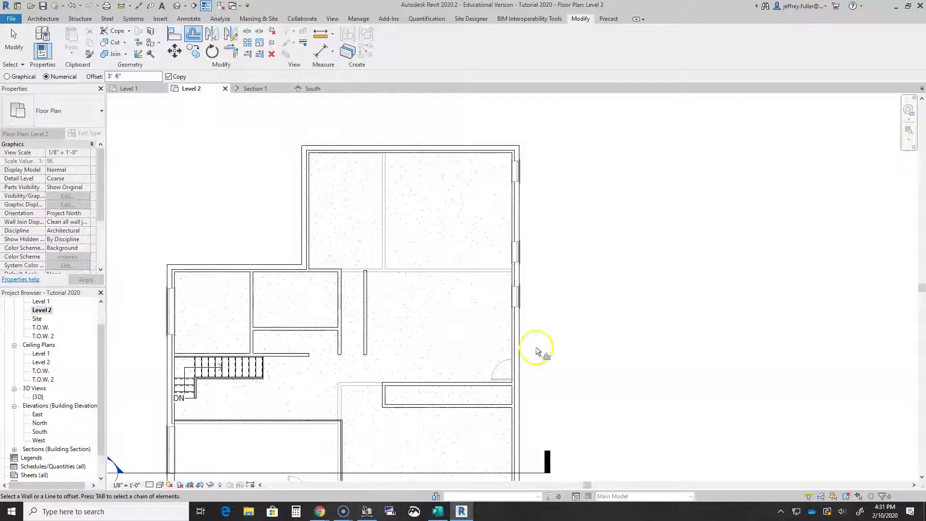
key(Escape)
Draw a 3' 6" Interior - 4 7/8" Partition wall joining the rear ends of the original wall and its offset copy.
scroll(473, 362, up, 3)
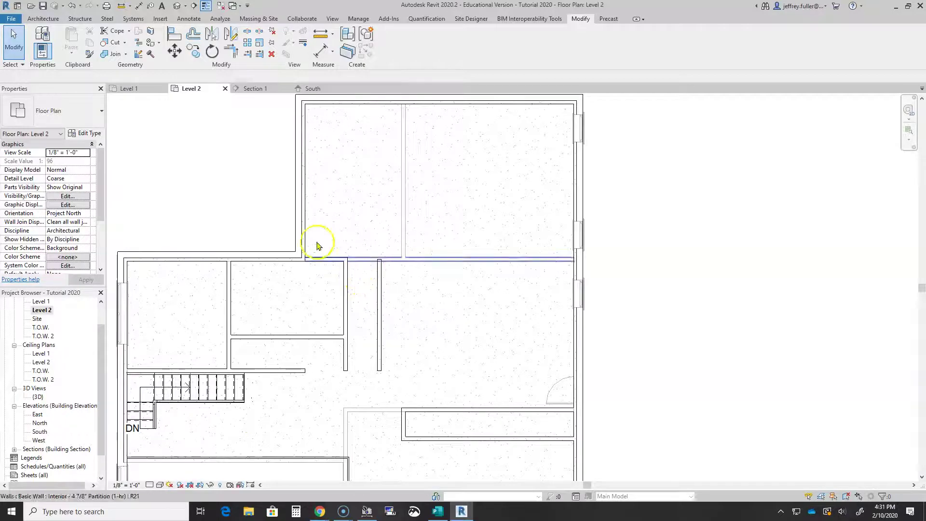
click(43, 19)
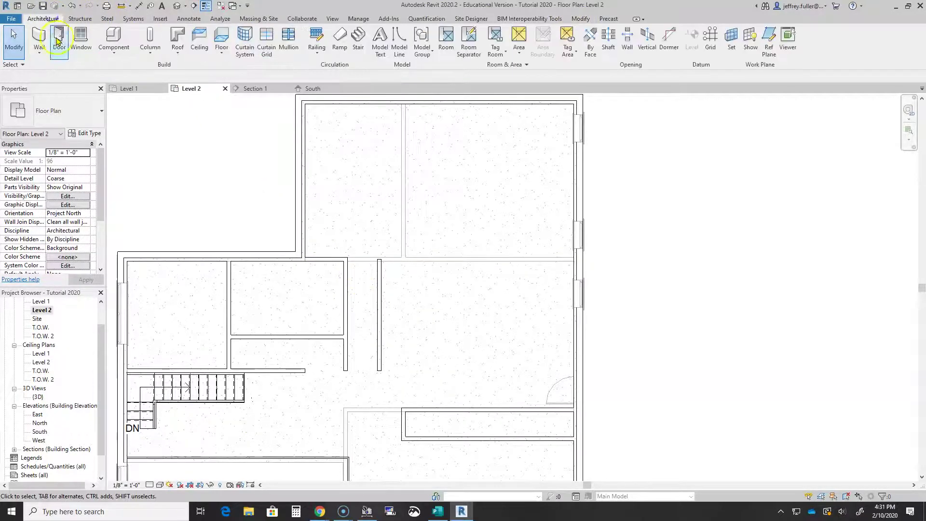
click(36, 38)
click(345, 259)
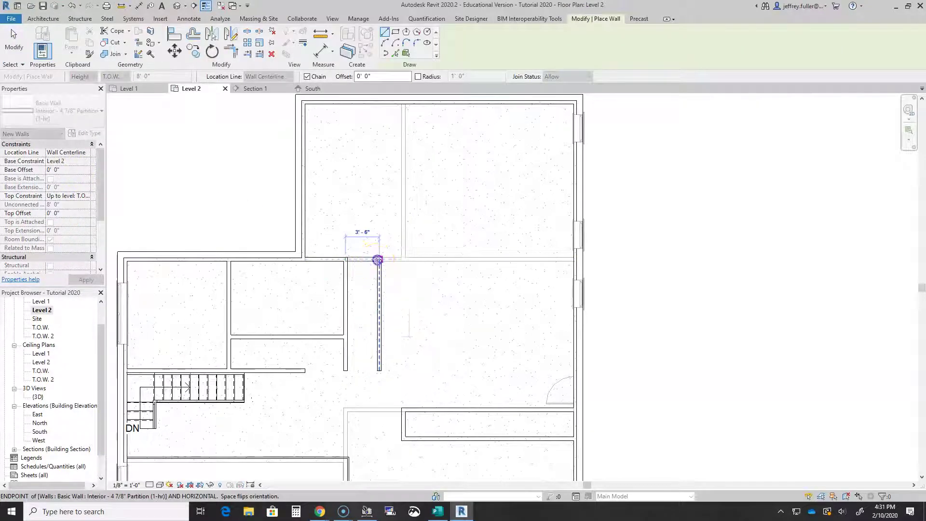
click(378, 259)
key(Escape)
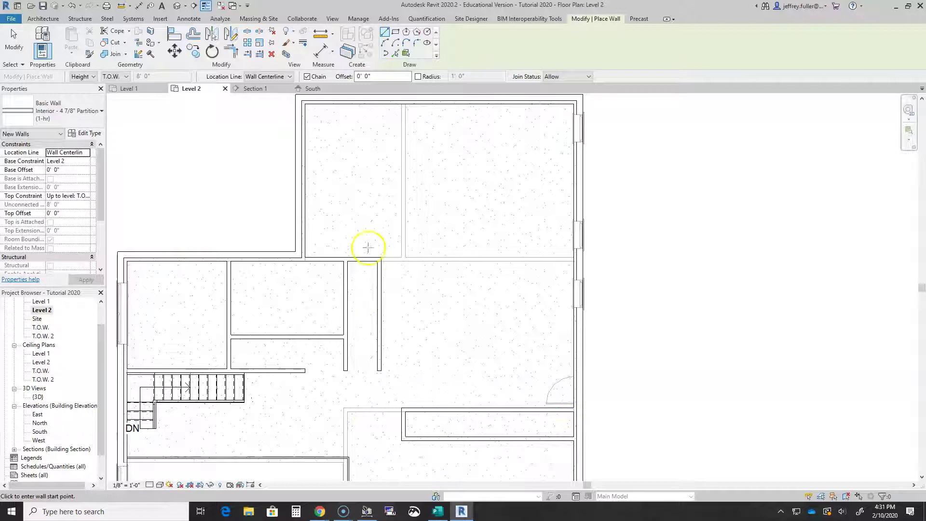
Leave wall placement and measure the front-to-back depth of the room behind the stairs.
middle_drag(347, 201, 275, 208)
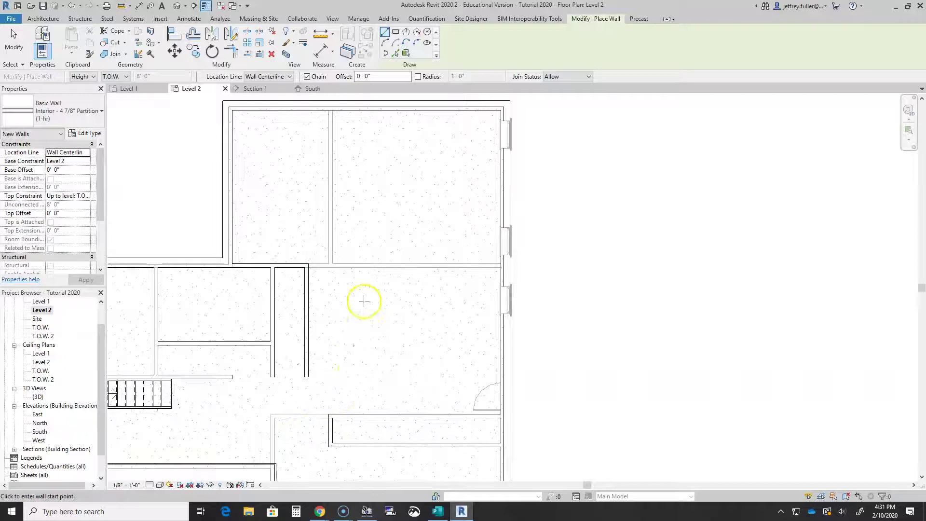
middle_drag(262, 407, 475, 324)
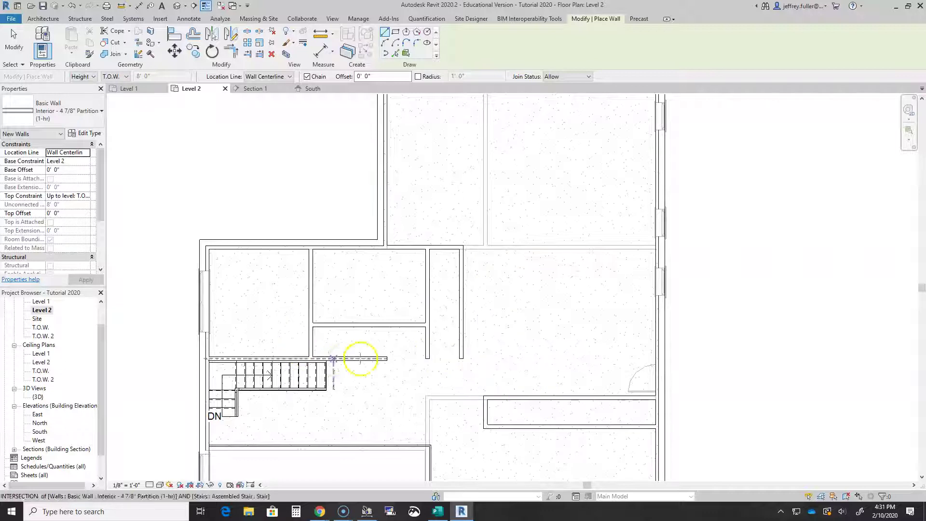
key(Escape)
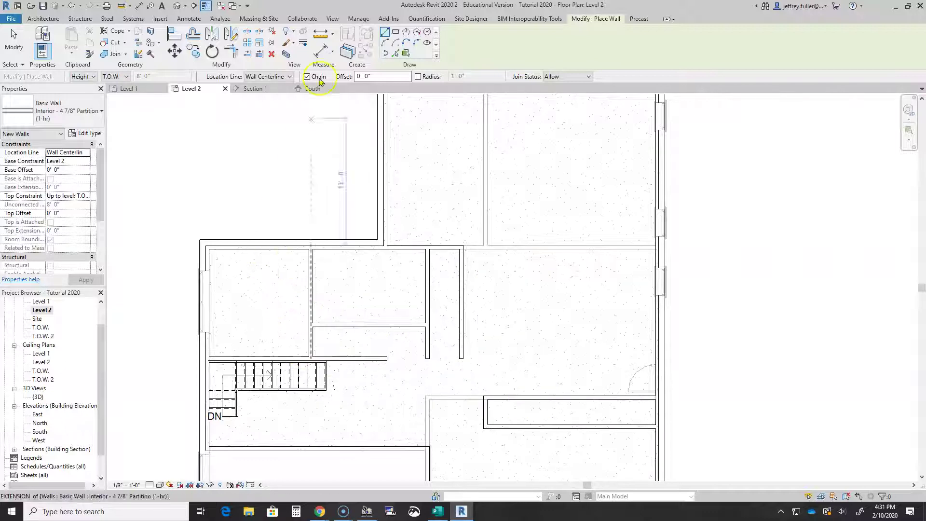
click(120, 7)
click(255, 249)
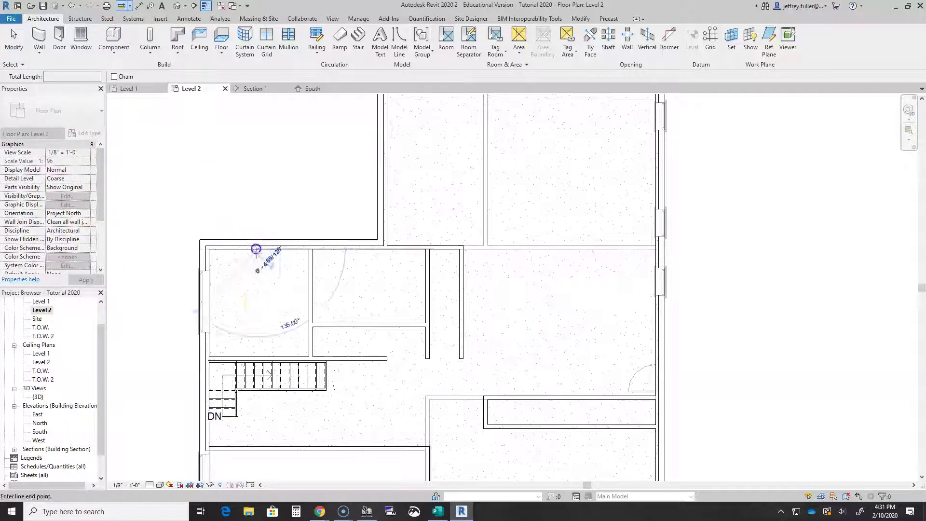
click(259, 356)
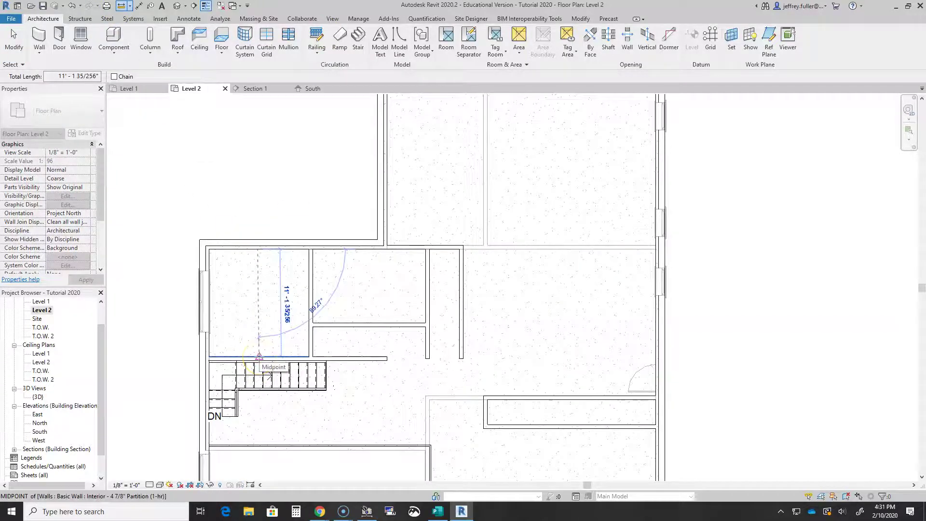
key(Escape)
key(Escape)
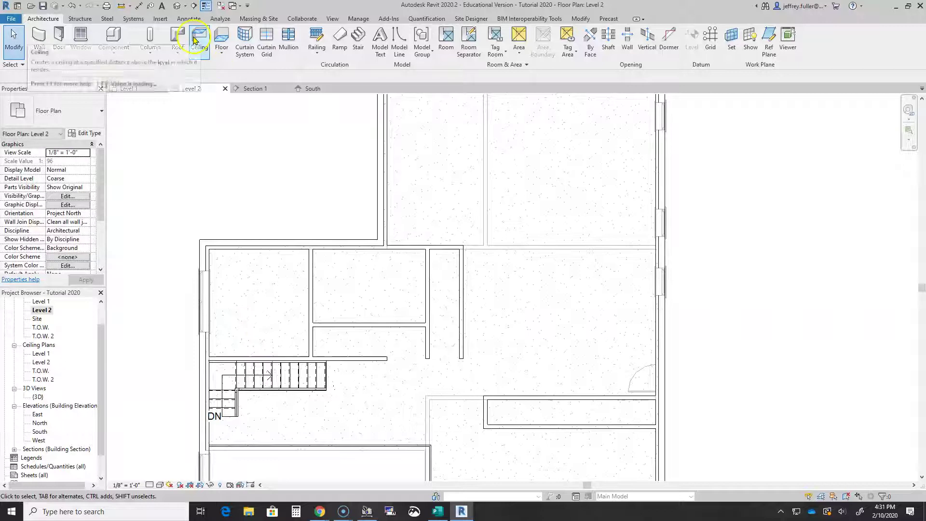
Measure the width of the room behind the stairs from the exterior wall to the dividing partition.
click(120, 6)
click(209, 305)
click(301, 306)
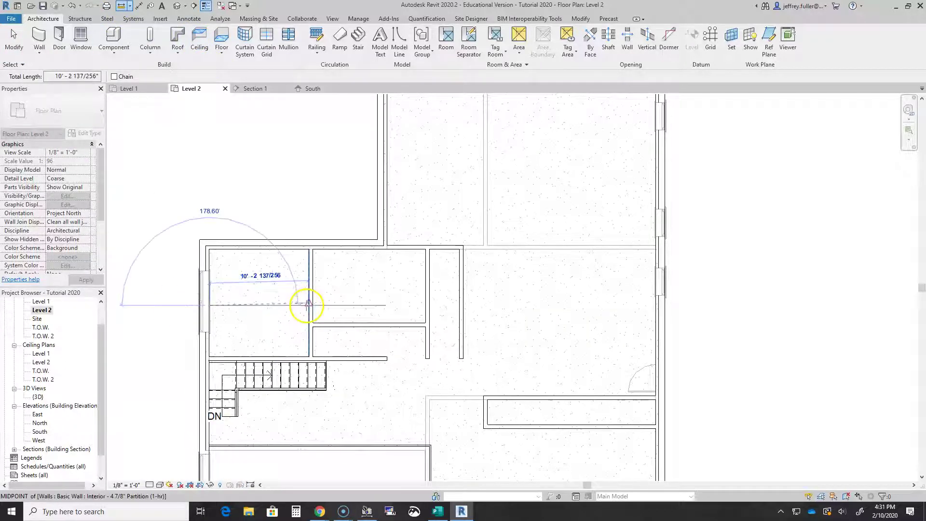
key(Escape)
key(Escape)
Shorten the original interior wall beside the new hallway to 8' so it ends at the cross partition.
scroll(342, 347, down, 4)
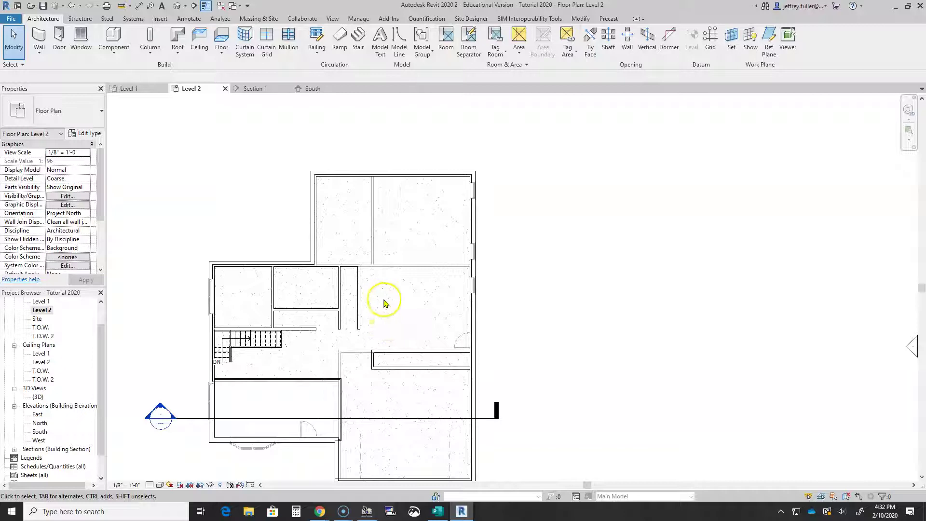
middle_drag(384, 265, 430, 293)
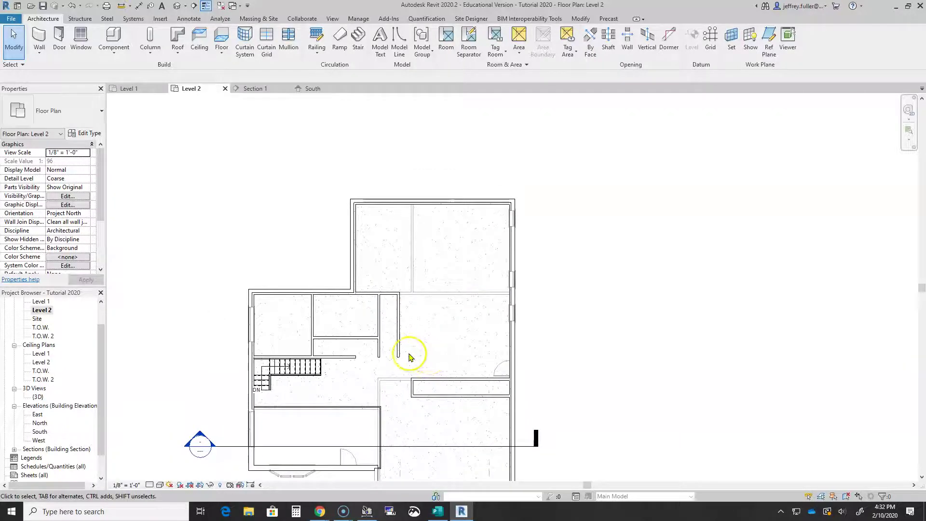
middle_drag(410, 327, 364, 293)
scroll(365, 309, up, 3)
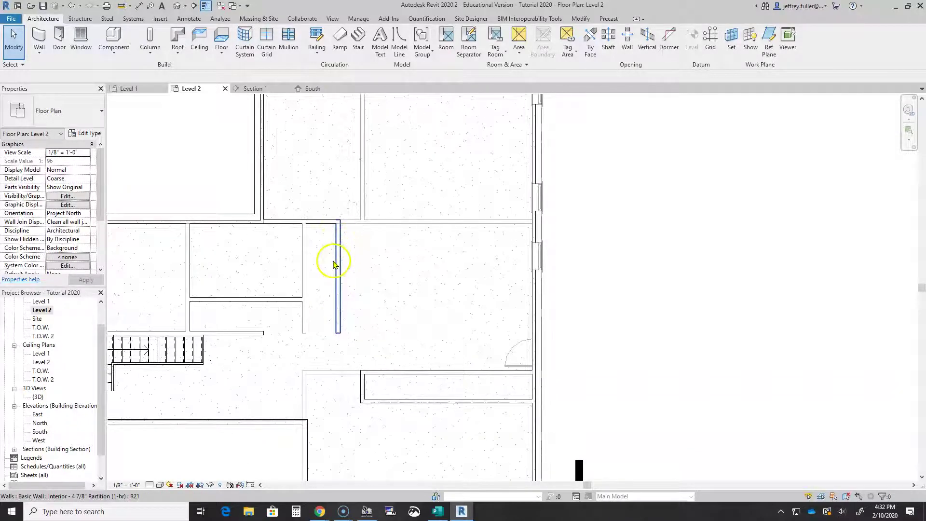
click(304, 335)
drag(304, 334, 303, 300)
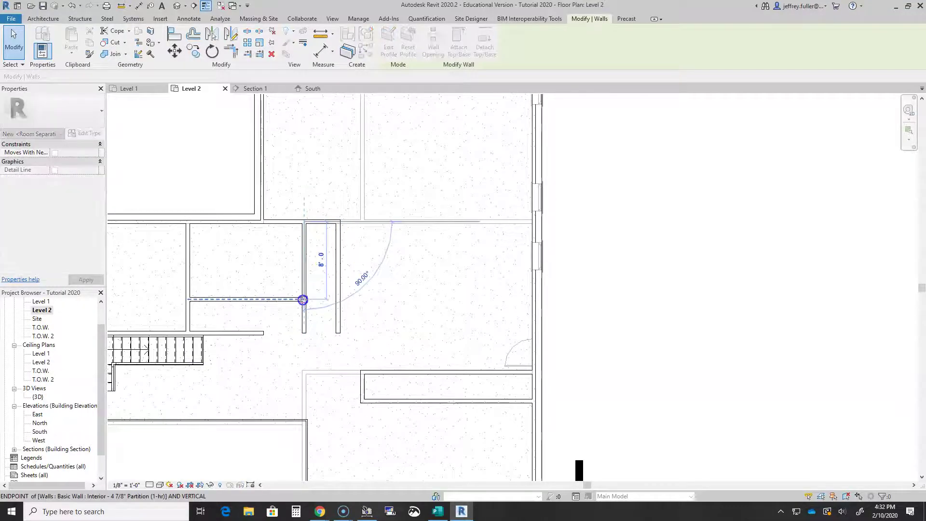
click(282, 374)
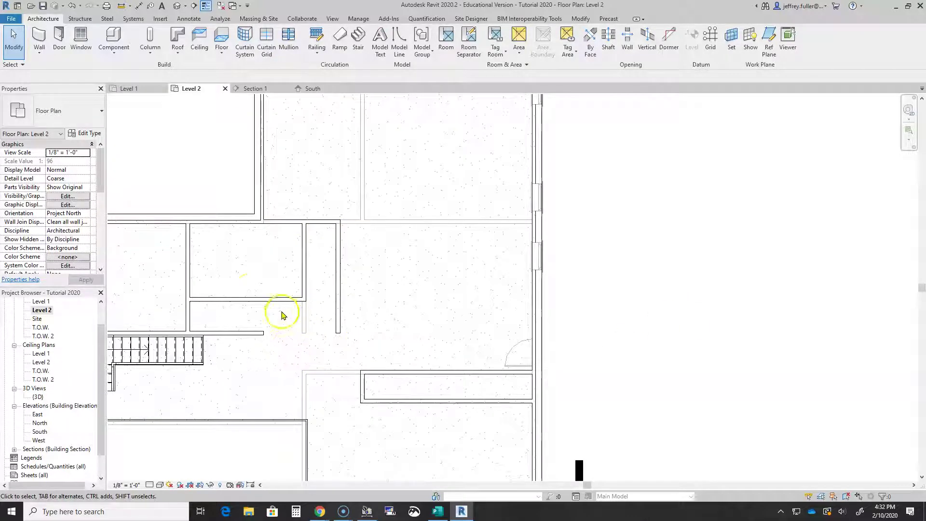
Extend the partition along the stairs east to line up with the shortened hallway wall.
click(258, 332)
drag(263, 332, 302, 332)
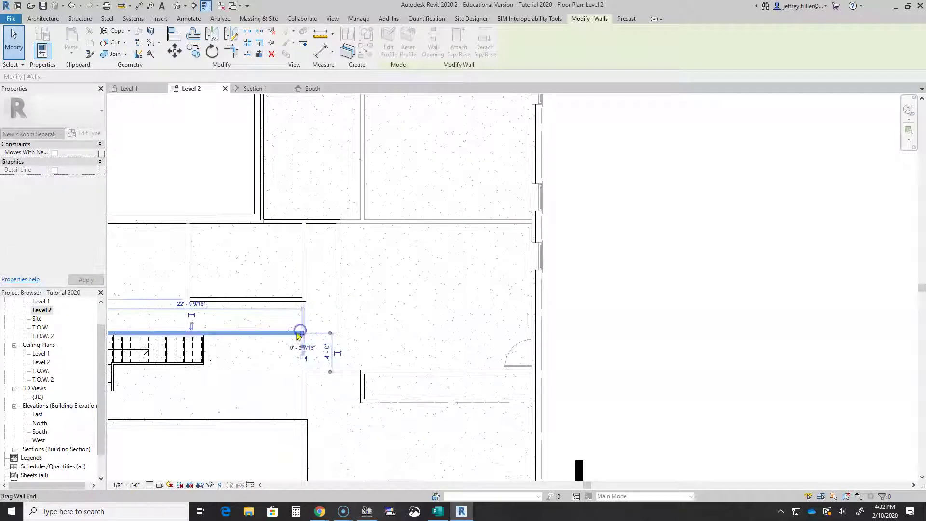
click(205, 398)
Draw an Interior - 4 7/8" Partition wall from the hallway's rear corner east to the exterior wall, along the wall below.
scroll(434, 331, down, 2)
middle_drag(434, 330, 350, 344)
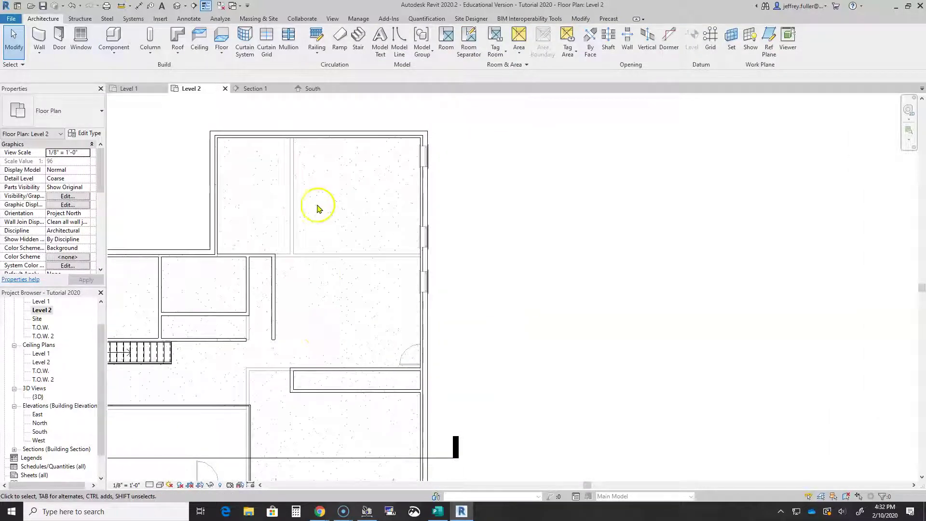
middle_drag(353, 265, 420, 263)
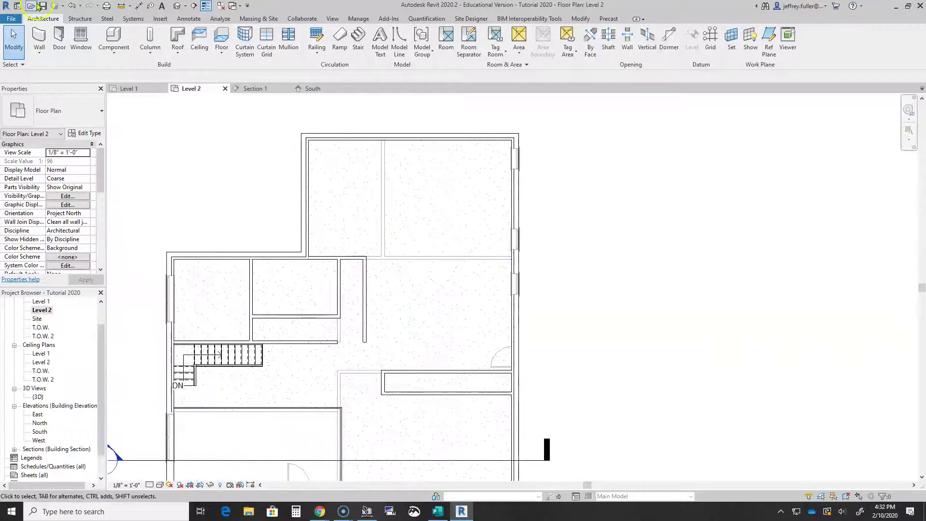
click(40, 38)
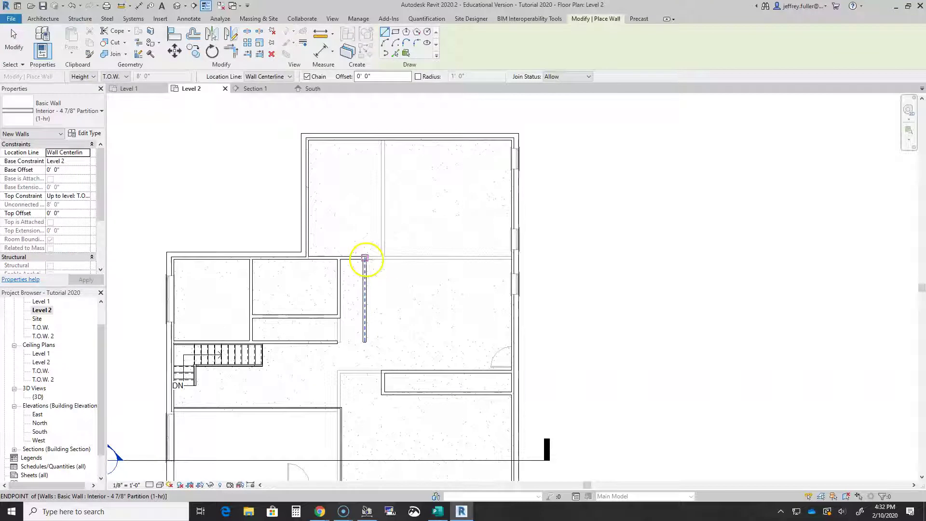
click(364, 258)
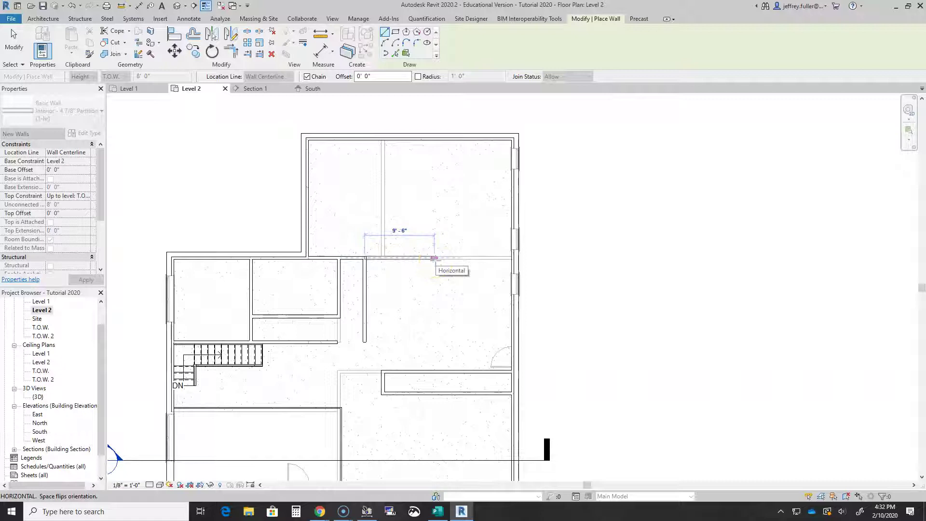
click(511, 258)
key(Escape)
Draw an angled partition about 4' 8 5/8" long from the offset wall's front end to the closet's rear corner.
click(365, 342)
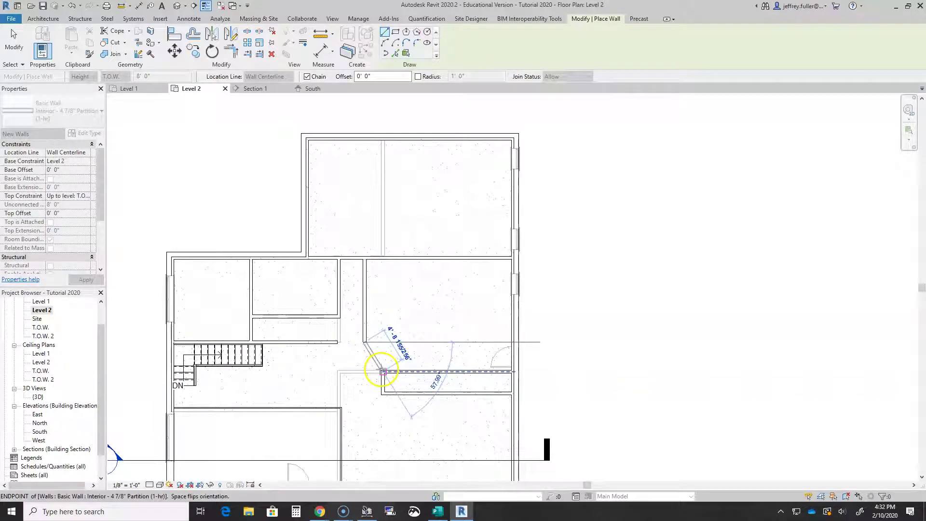
click(384, 371)
key(Escape)
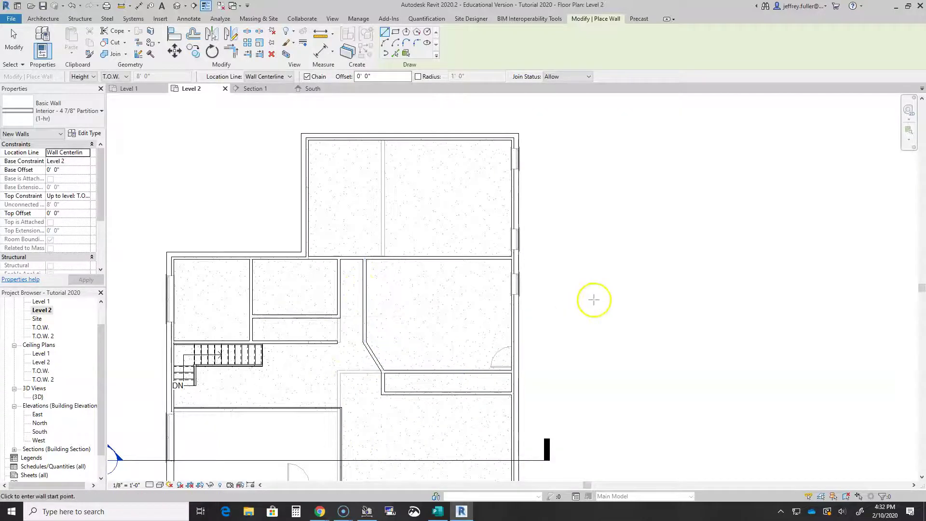
Examine the Level 1 floor plan to compare its room layout, and return to the Level 2 plan.
scroll(601, 298, down, 2)
middle_drag(599, 305, 568, 261)
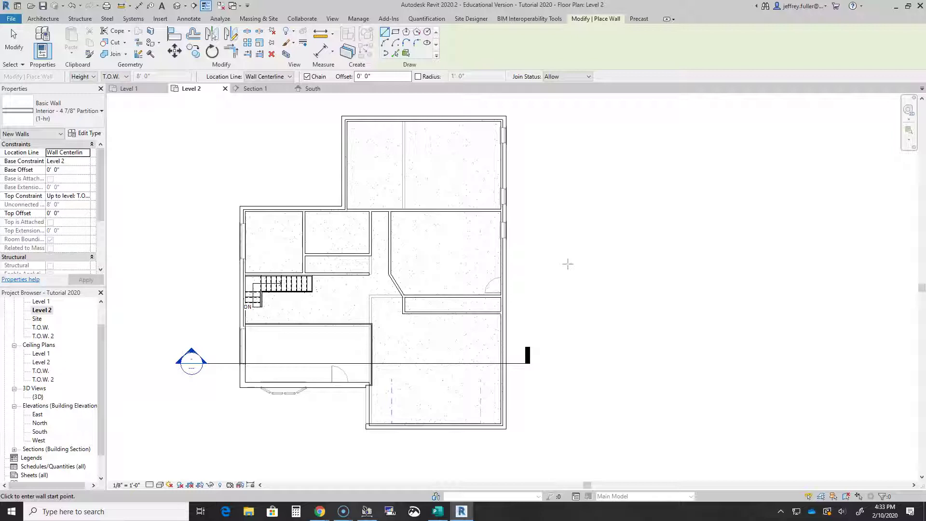
double_click(38, 303)
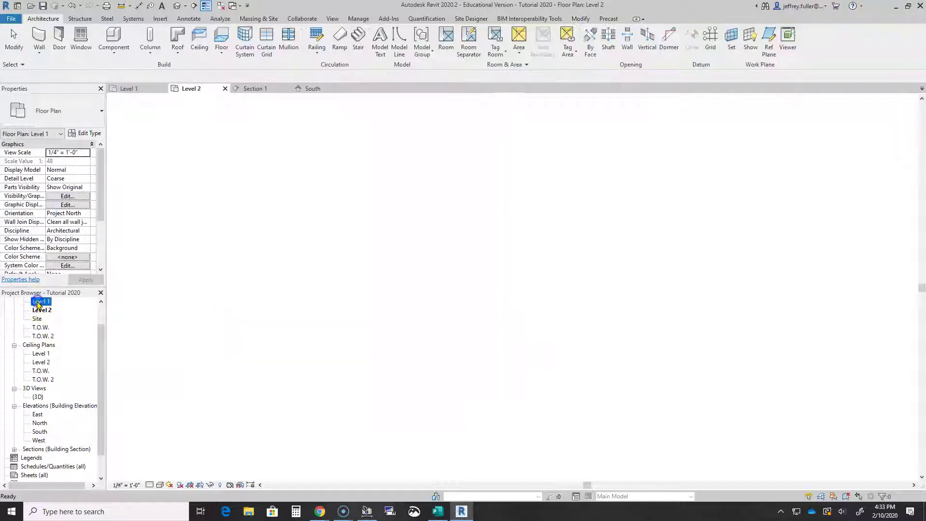
scroll(159, 380, down, 2)
scroll(163, 383, down, 1)
middle_drag(162, 384, 260, 384)
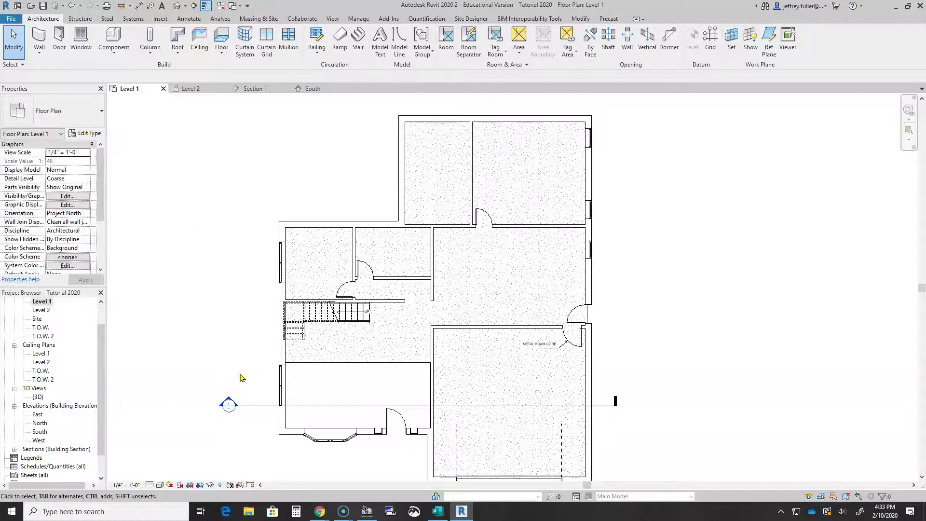
double_click(42, 310)
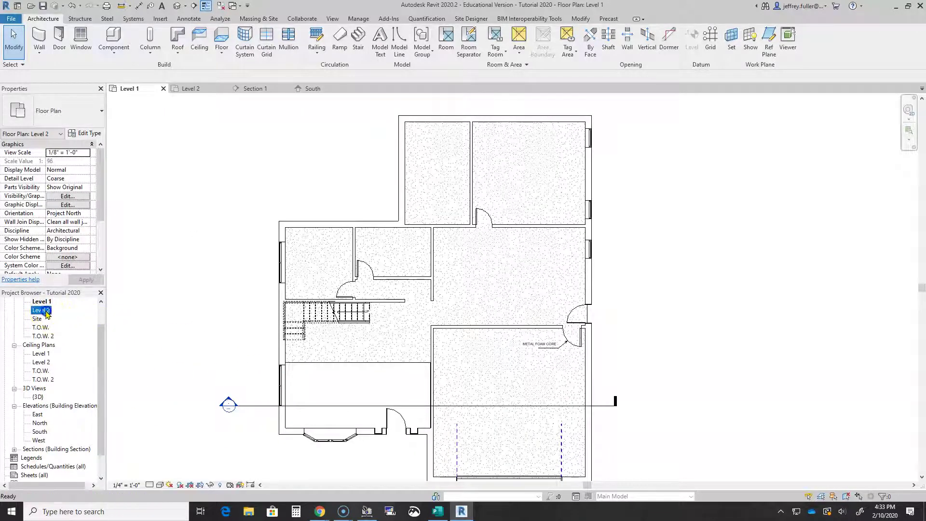